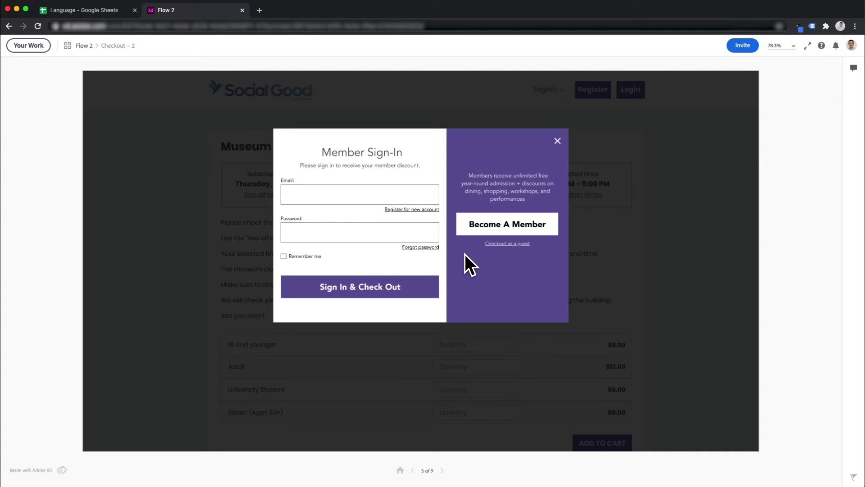
# Review every sheet of the Language spreadsheet in Google Sheets, from Checkout through Footer, and return to Checkout
pyautogui.hotkey('ctrl', 'shift', 'Tab')
pyautogui.click(258, 220)
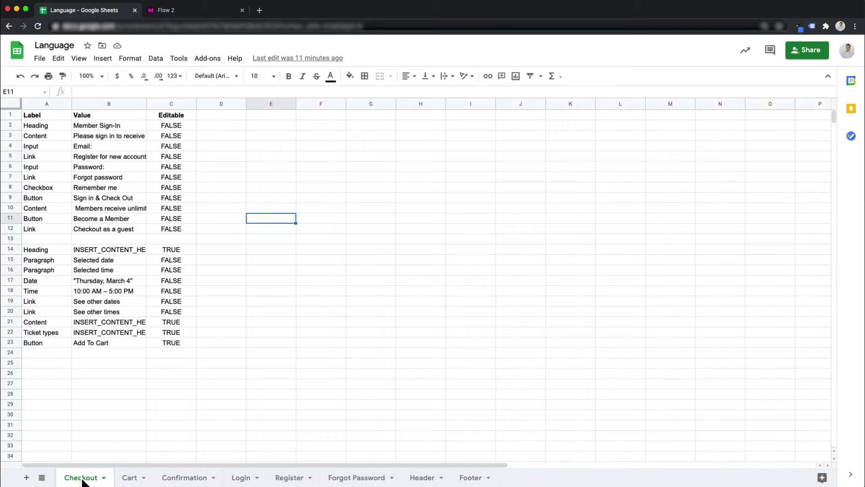
pyautogui.click(128, 479)
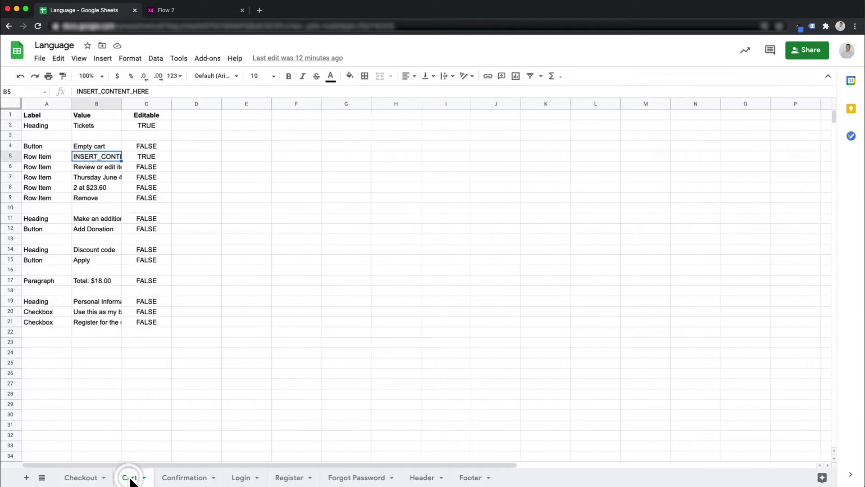
pyautogui.click(183, 478)
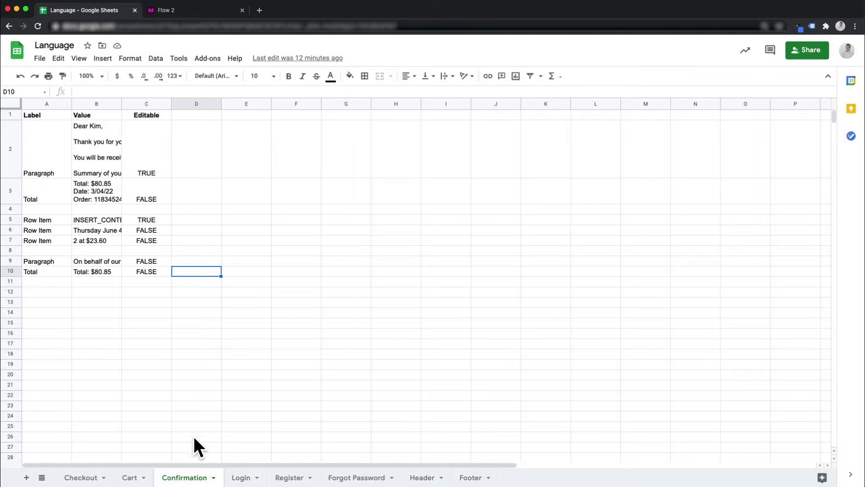
pyautogui.click(245, 477)
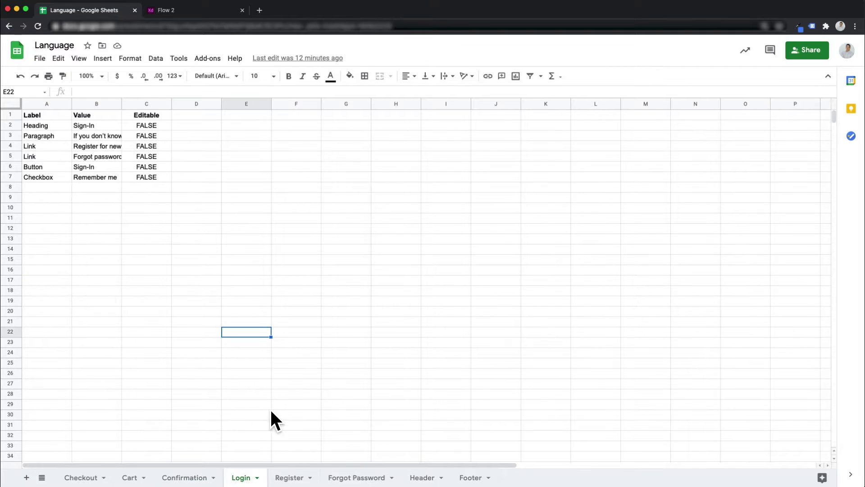
pyautogui.click(287, 477)
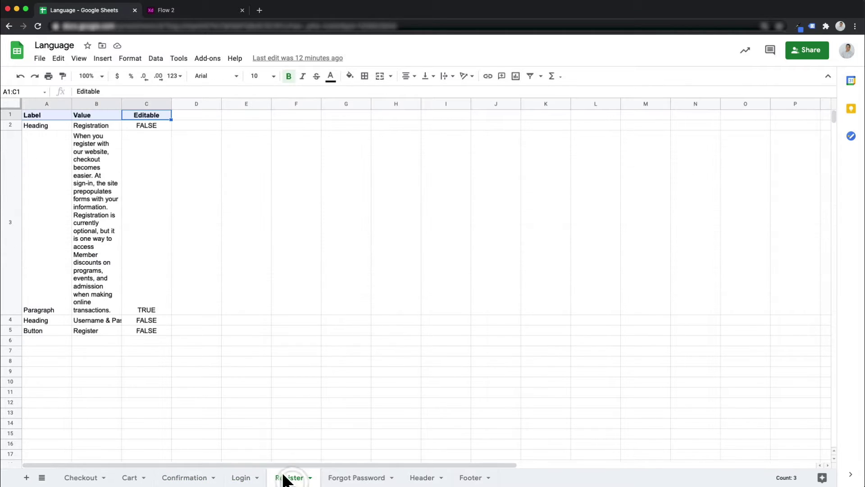
pyautogui.click(366, 477)
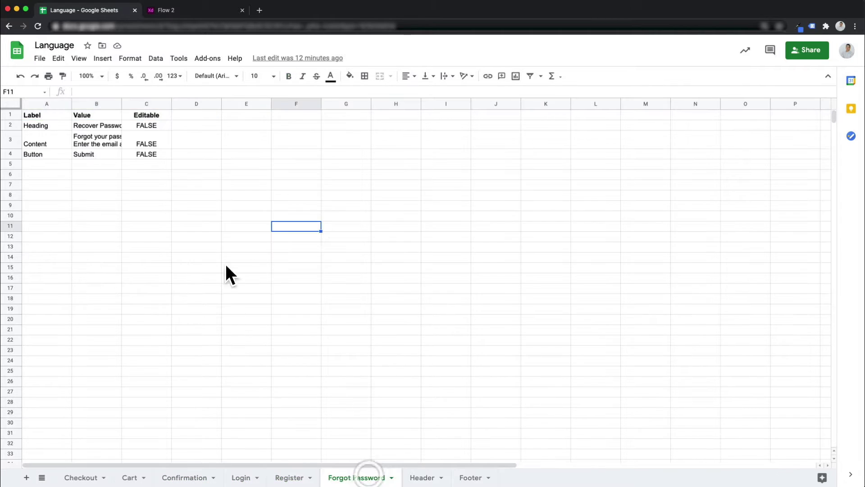
pyautogui.click(419, 477)
pyautogui.click(466, 477)
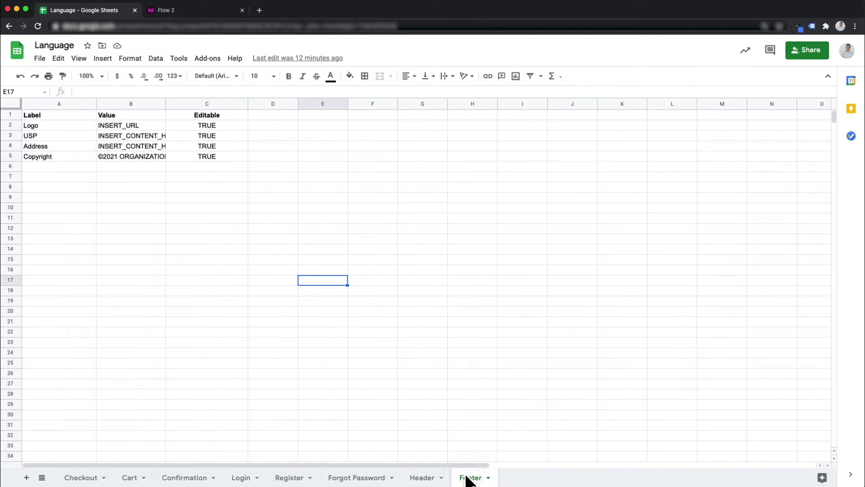
pyautogui.click(86, 481)
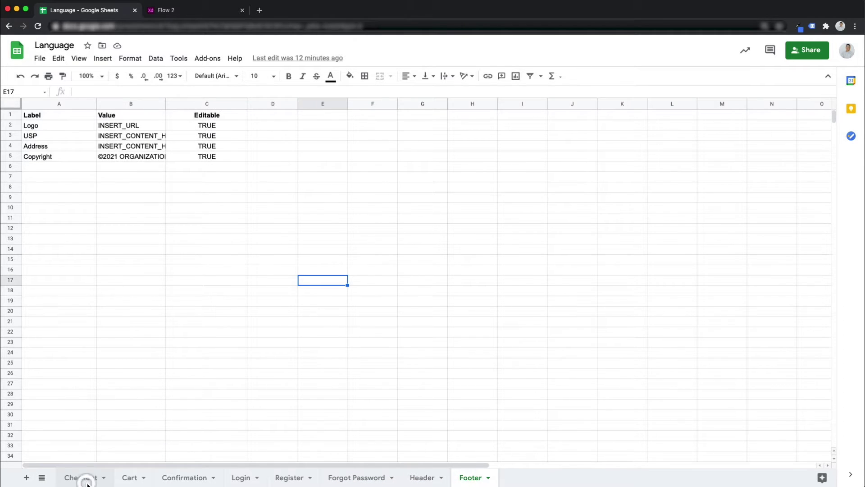
pyautogui.click(513, 299)
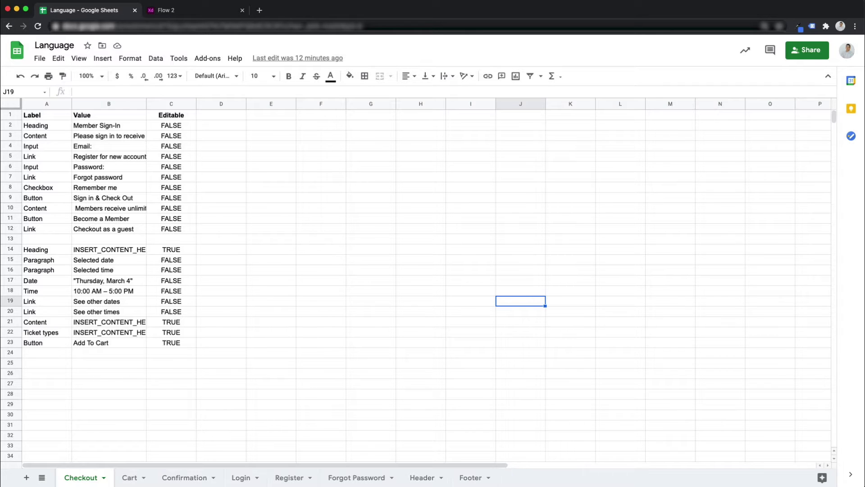
# Switch to the Flow 2 prototype, compare its screen overview with the spreadsheet's sheets, and open the Checkout – 2 screen
pyautogui.click(168, 11)
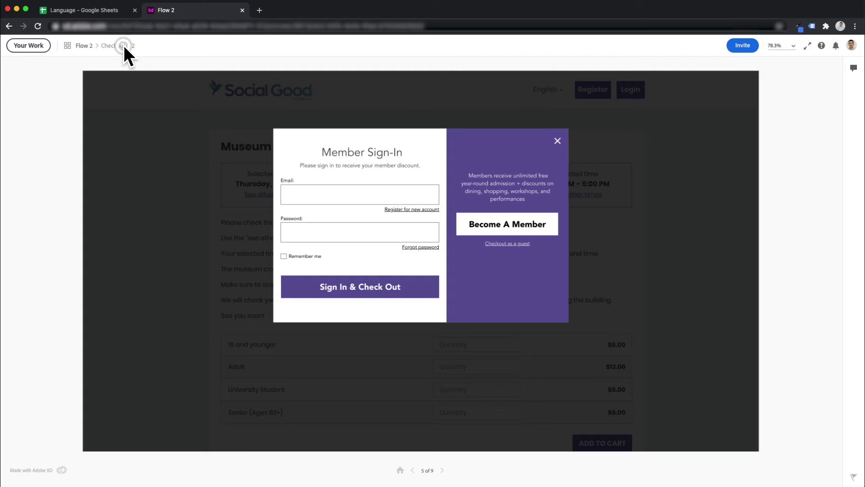
pyautogui.click(68, 45)
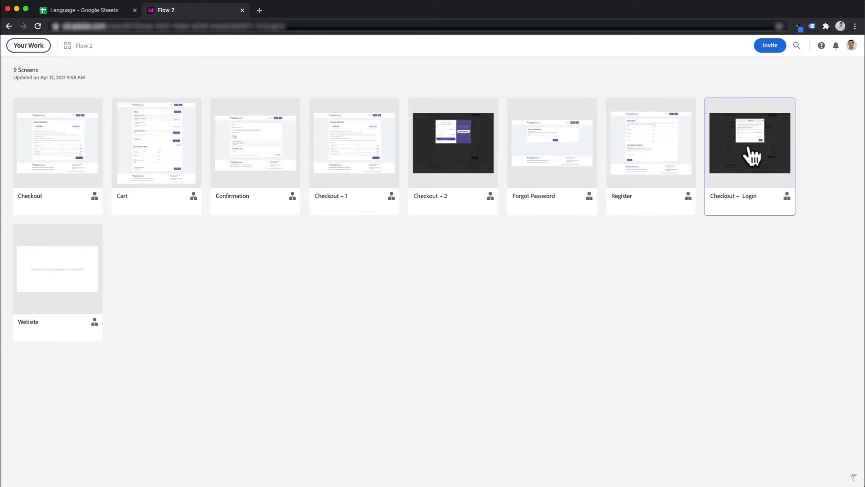
pyautogui.click(65, 10)
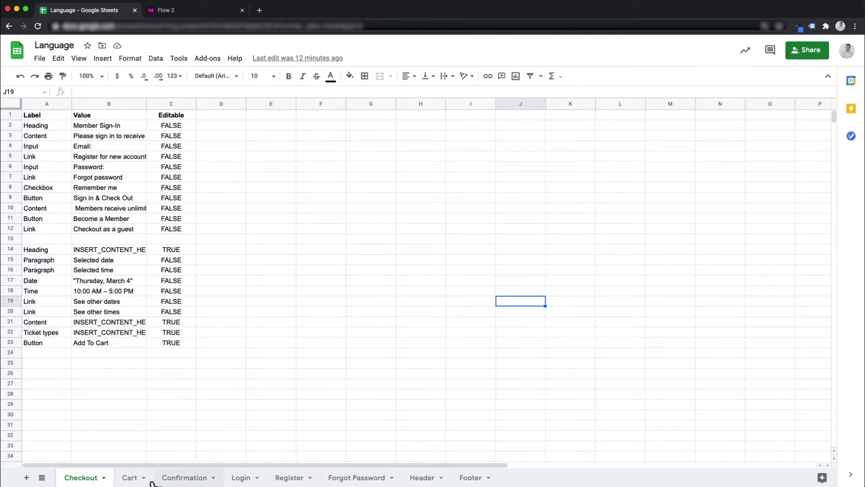
pyautogui.click(176, 10)
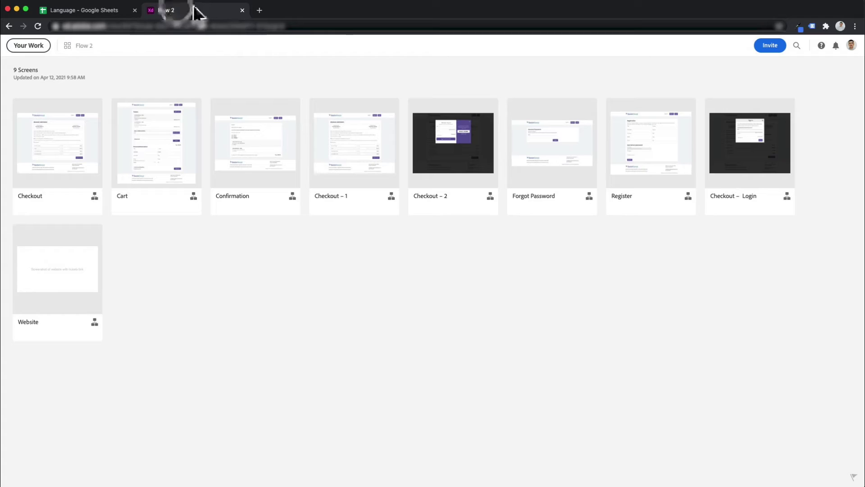
pyautogui.click(41, 131)
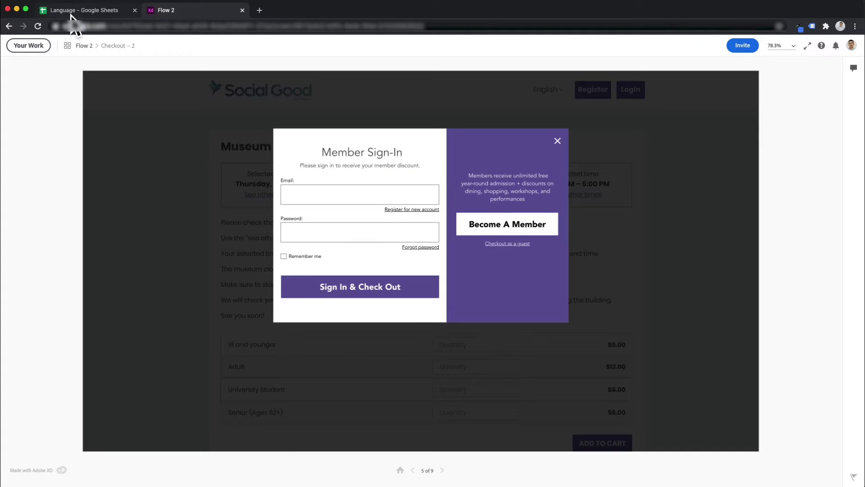
# Return to the Language spreadsheet and examine the Label, Value and Editable columns of the Checkout sheet
pyautogui.click(66, 11)
pyautogui.click(388, 166)
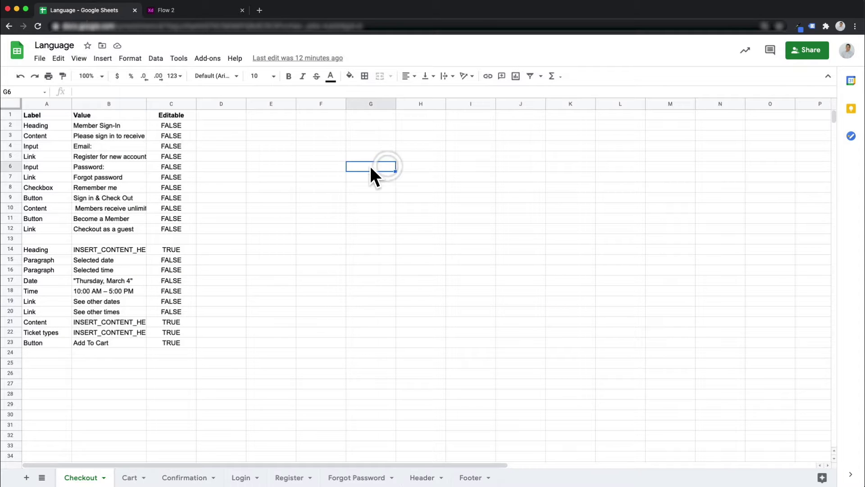
pyautogui.moveTo(34, 126); pyautogui.dragTo(191, 123)
pyautogui.click(270, 126)
pyautogui.click(40, 112)
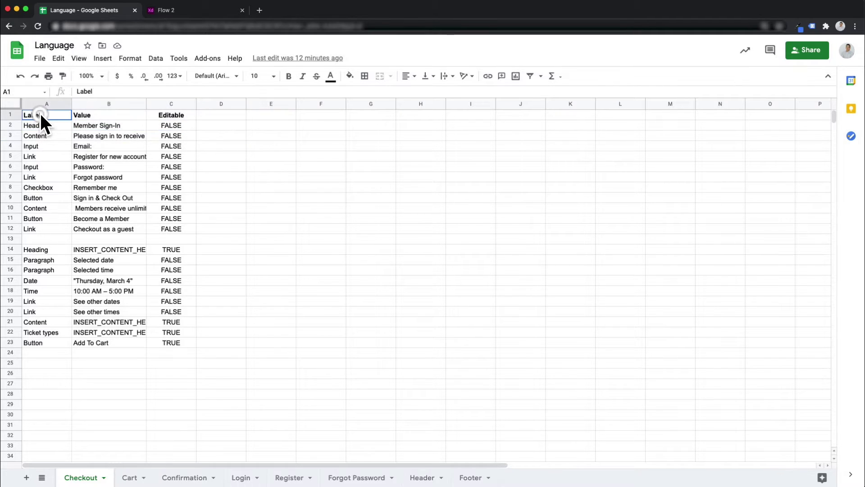
pyautogui.click(91, 115)
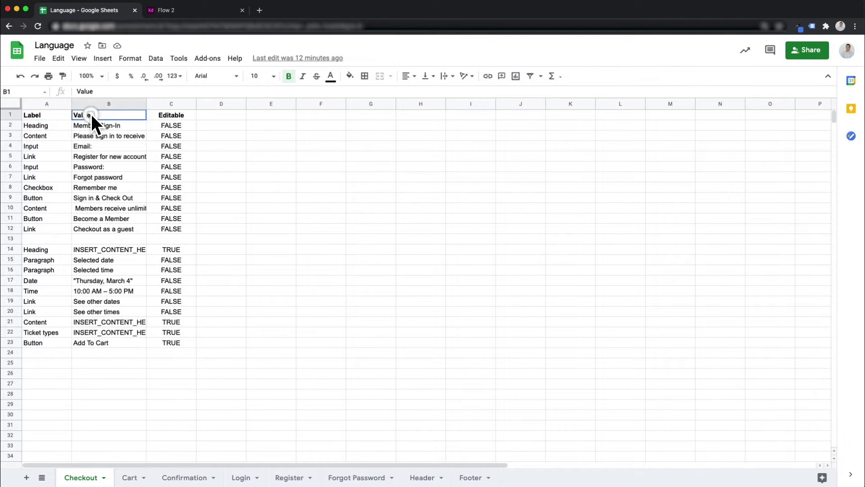
pyautogui.click(183, 115)
pyautogui.click(267, 125)
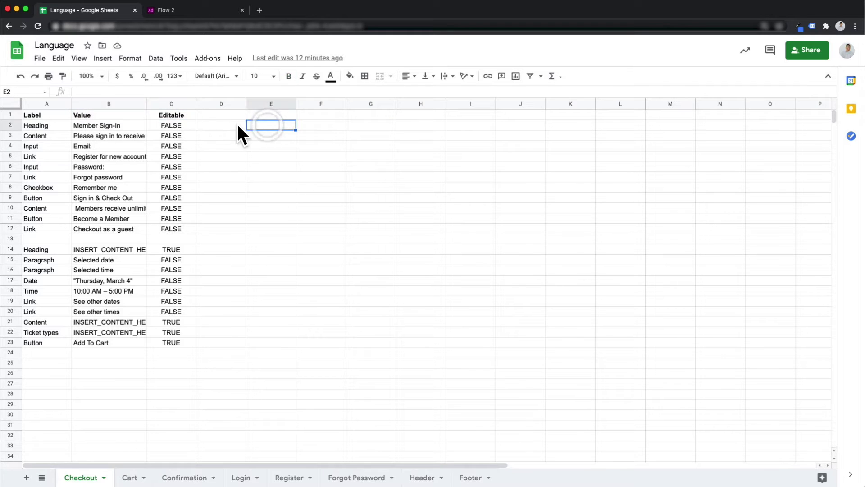
# Compare the Heading row's label, value and editable flag with the sign-in heading in the Flow 2 prototype
pyautogui.click(37, 125)
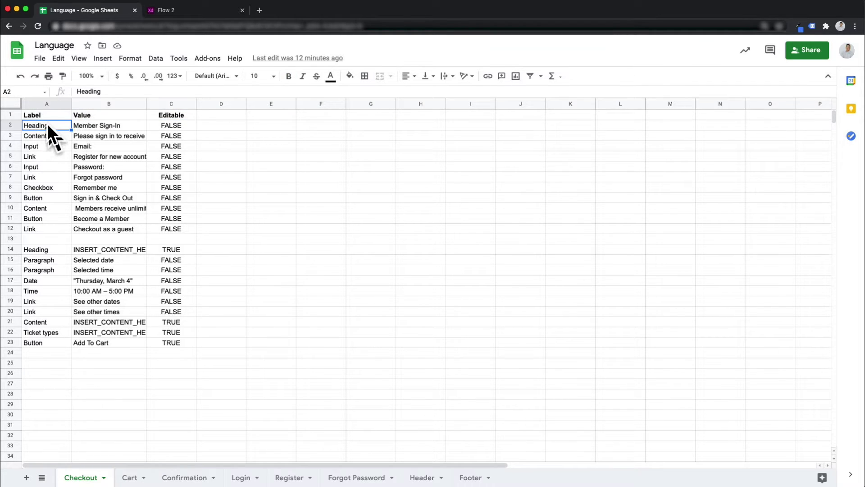
pyautogui.click(204, 13)
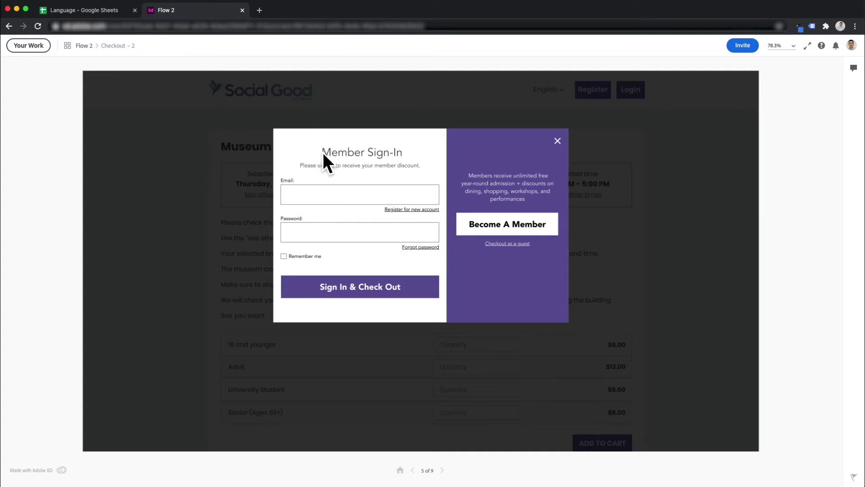
pyautogui.click(69, 9)
pyautogui.click(182, 12)
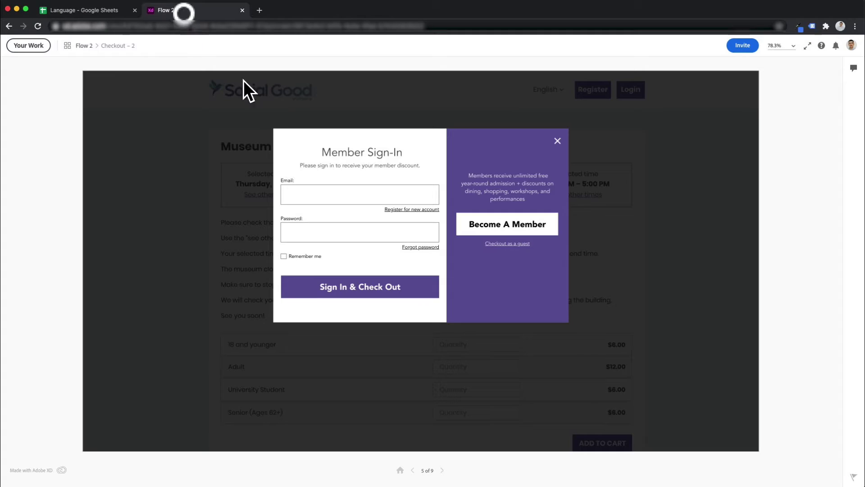
pyautogui.click(89, 11)
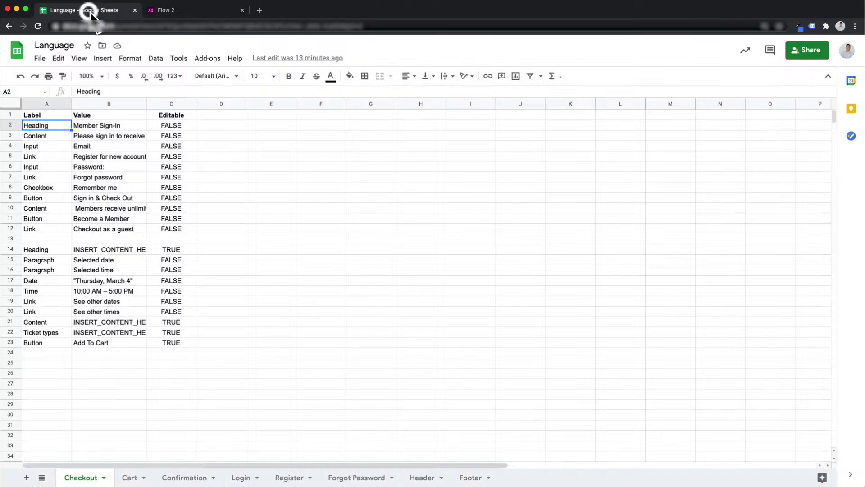
pyautogui.click(180, 123)
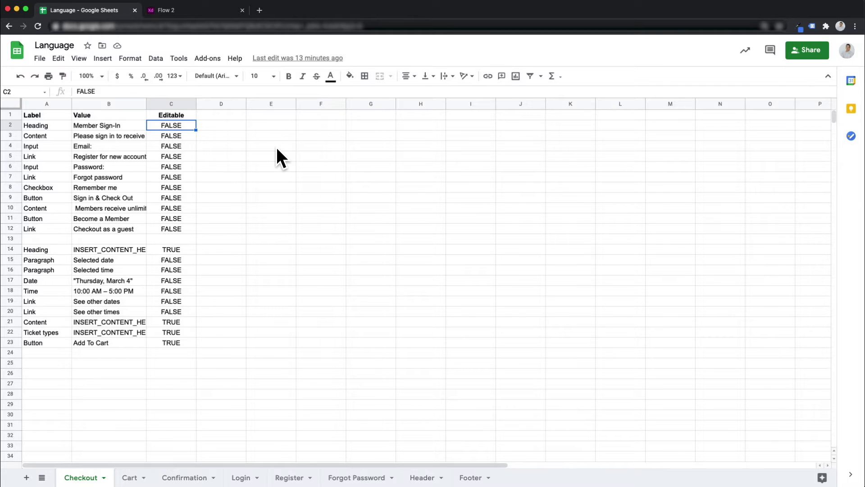
pyautogui.click(167, 10)
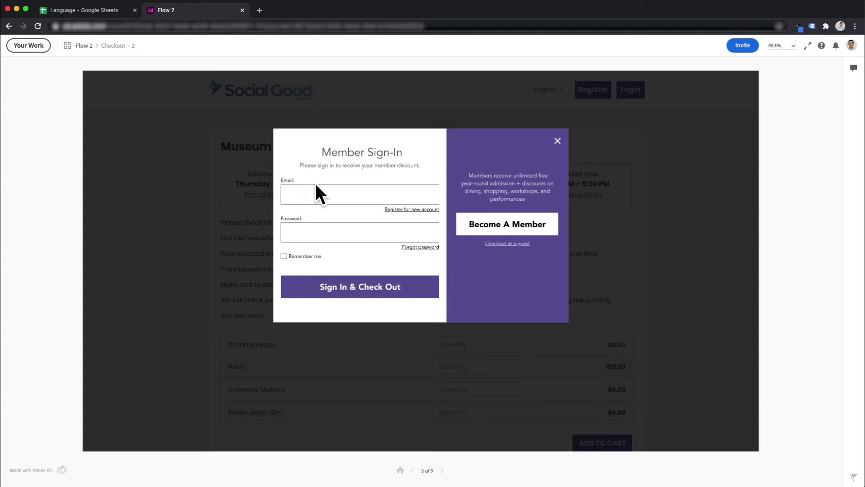
pyautogui.click(61, 6)
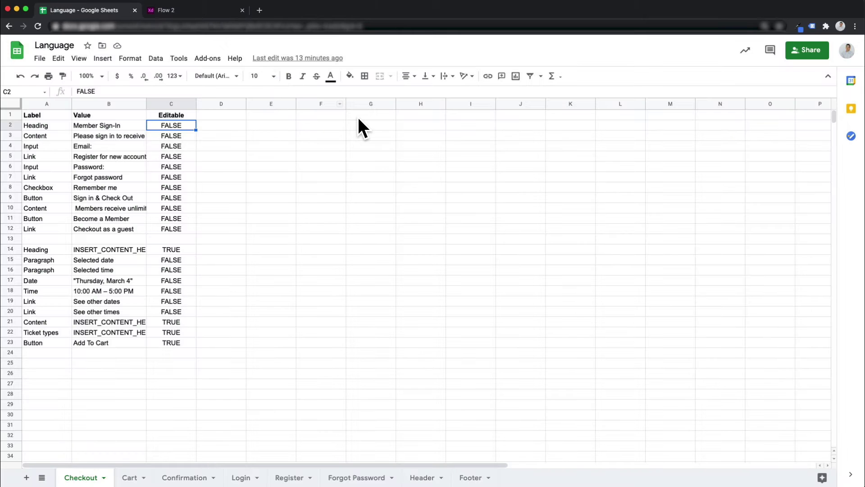
# Shorten the Heading value in B2 to "Sign-In" and check it against the heading in the prototype
pyautogui.doubleClick(104, 128)
pyautogui.click(80, 127)
pyautogui.doubleClick(80, 126)
pyautogui.press('BackSpace')
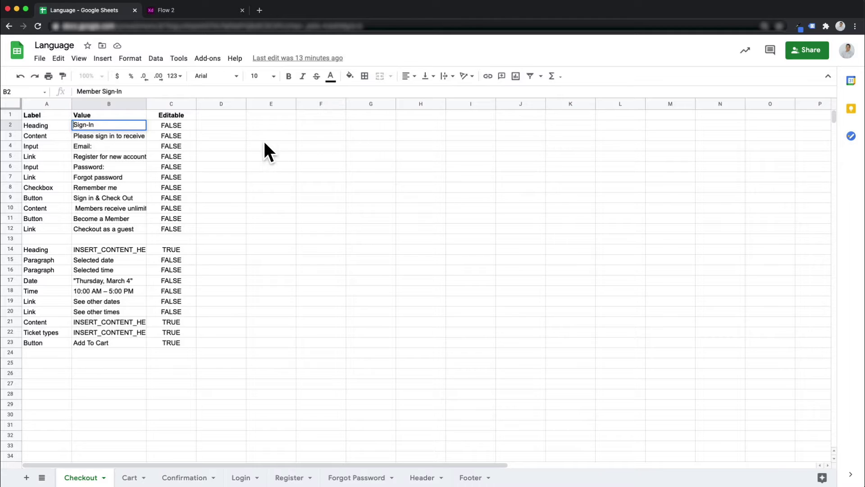
pyautogui.click(291, 135)
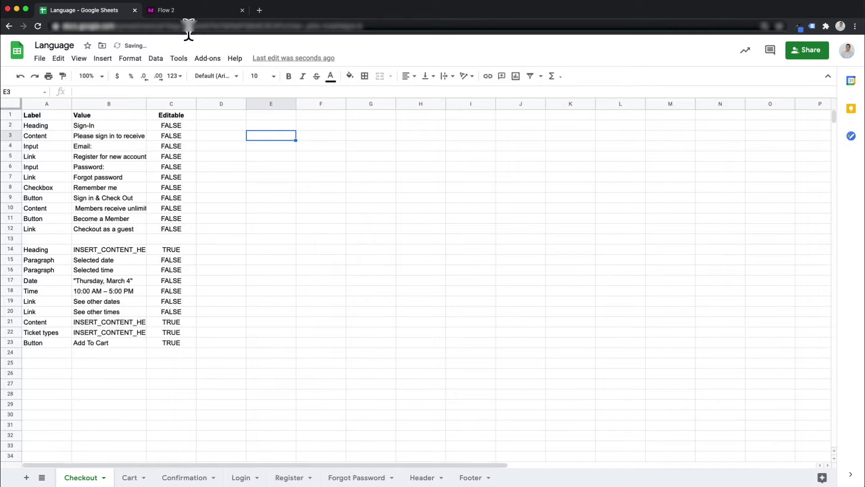
pyautogui.click(188, 11)
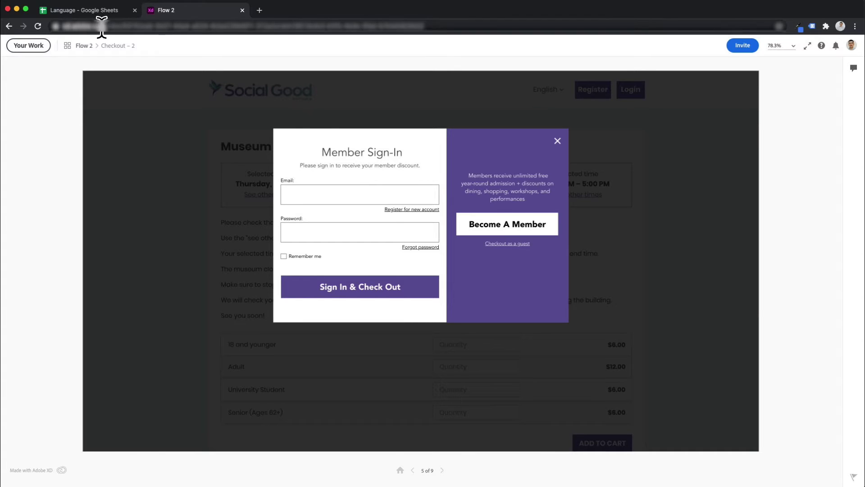
# Return to the Language spreadsheet and undo the edit of the Heading value in B2
pyautogui.click(85, 10)
pyautogui.hotkey('ctrl', 'z')
pyautogui.click(401, 188)
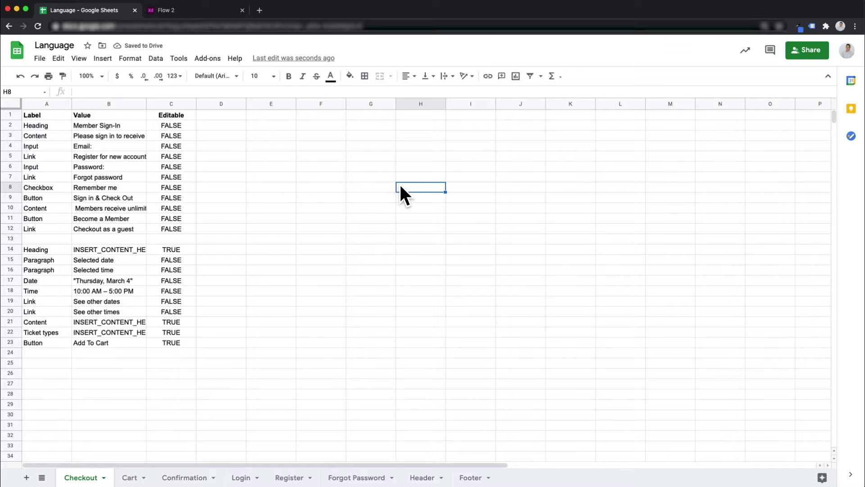
# Remove the leading space from the "Members receive unlimited free year-round admission" content in B10
pyautogui.click(83, 208)
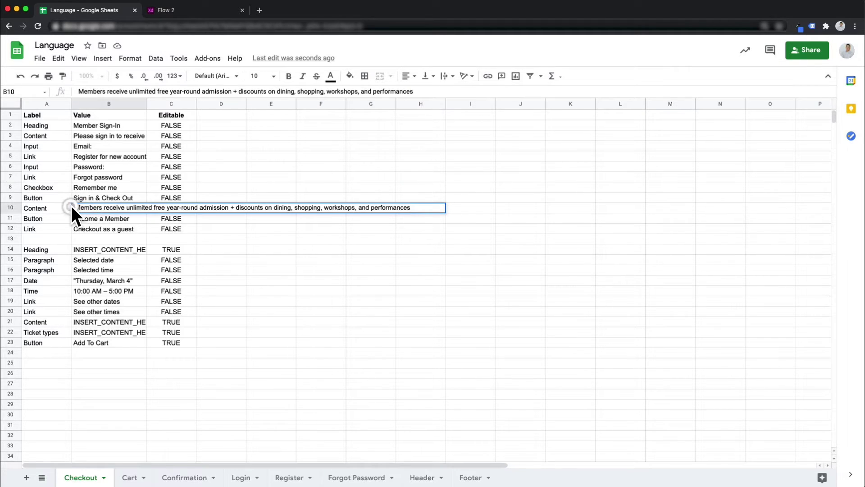
pyautogui.click(319, 258)
pyautogui.hotkey('ctrl', 'Tab')
pyautogui.hotkey('ctrl', 'Tab')
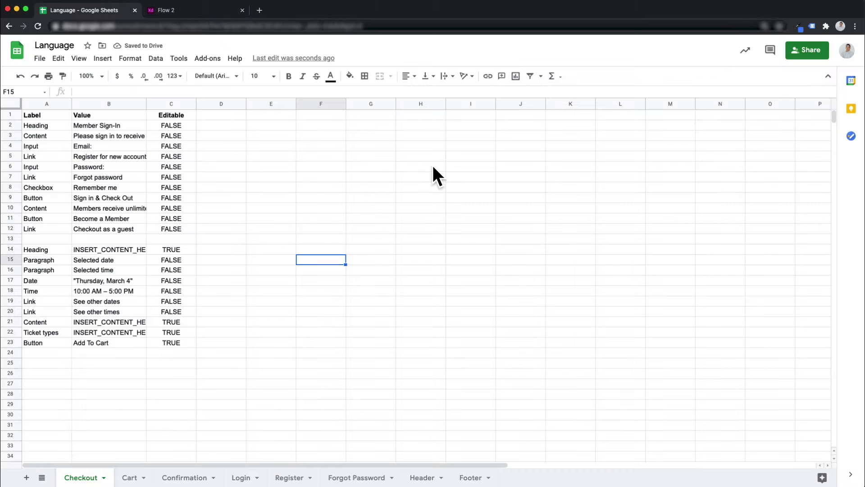
# Compare the Content row 3 and the Input row 4 with the sign-in text and email field in the prototype
pyautogui.click(90, 136)
pyautogui.hotkey('ctrl', 'Tab')
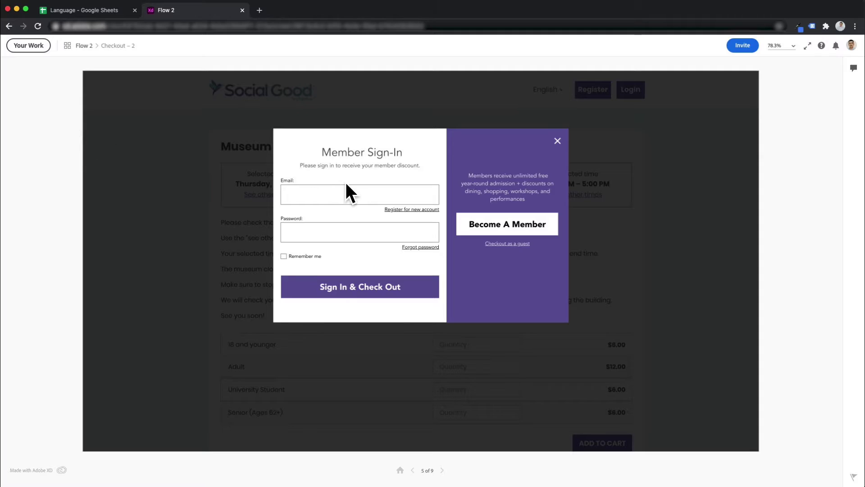
pyautogui.hotkey('ctrl', 'Tab')
pyautogui.click(44, 148)
pyautogui.hotkey('ctrl', 'Tab')
pyautogui.hotkey('ctrl', 'Tab')
# Try editing the "Email:" input value in B4 and undo the edit
pyautogui.click(108, 146)
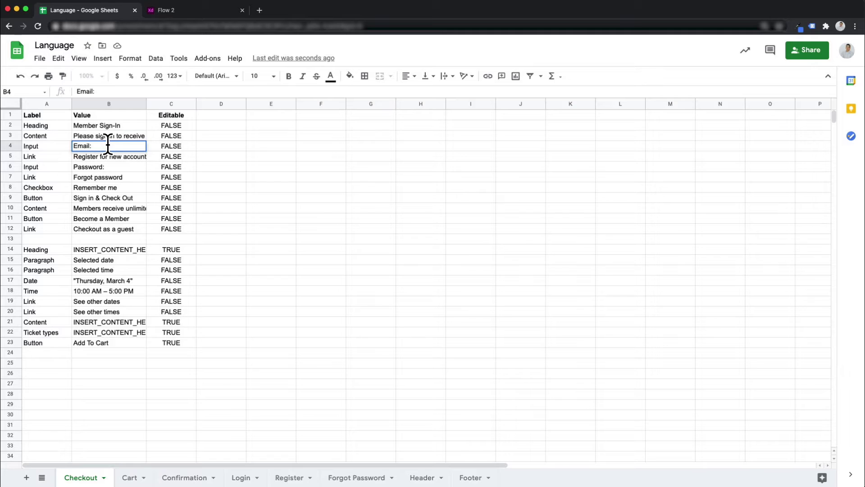
pyautogui.press('Return')
pyautogui.press('BackSpace')
pyautogui.click(347, 175)
pyautogui.hotkey('ctrl', 'z')
# Compare the link value in B5 with the registration link on the prototype's sign-in dialog
pyautogui.press('Down')
pyautogui.hotkey('ctrl', 'Tab')
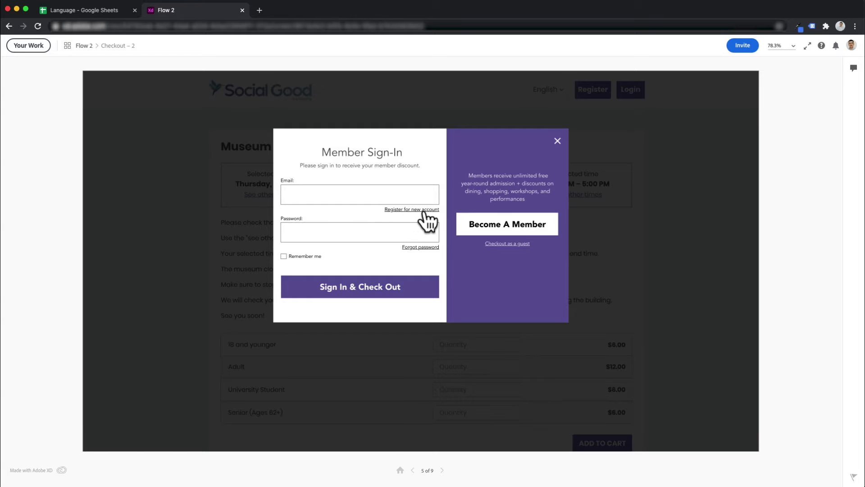
pyautogui.hotkey('ctrl', 'Tab')
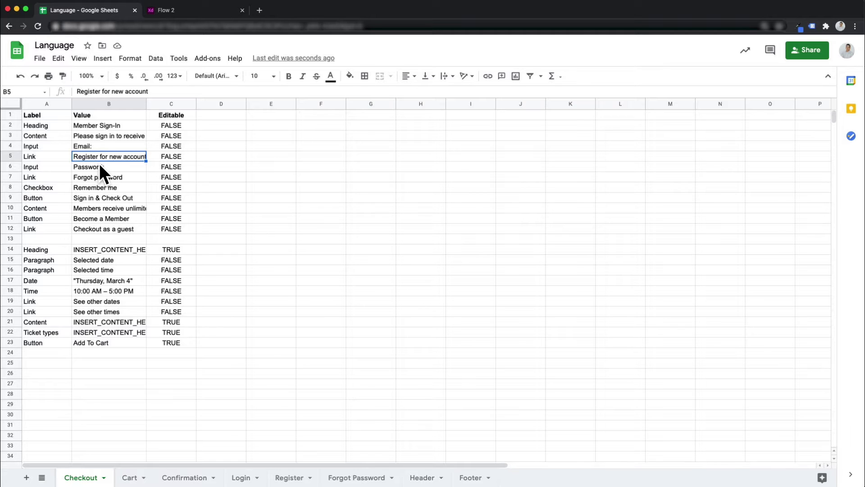
# Compare the Password input in row 6 and the Forgot password link in row 7 with the prototype's sign-in dialog
pyautogui.hotkey('ctrl', 'Tab')
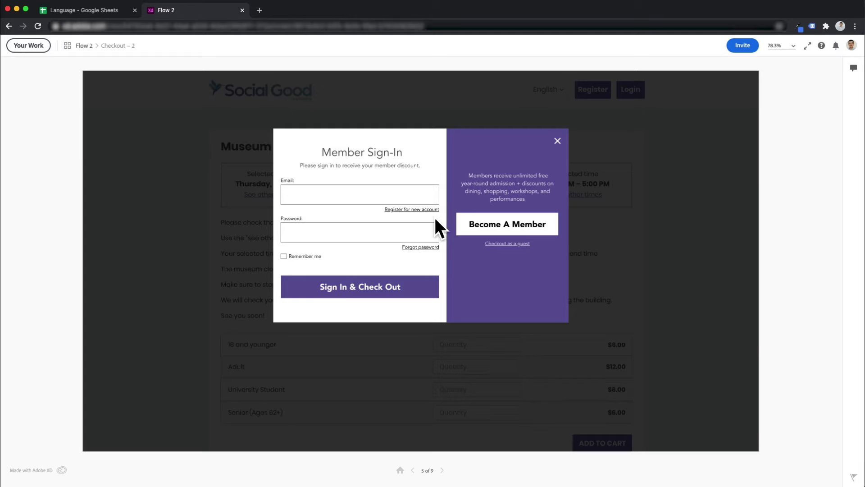
pyautogui.hotkey('ctrl', 'shift', 'Tab')
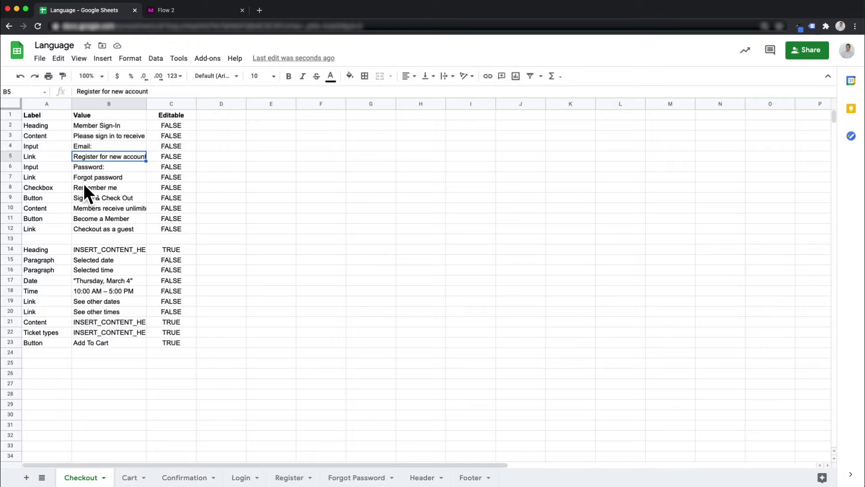
pyautogui.click(107, 170)
pyautogui.hotkey('ctrl', 'Tab')
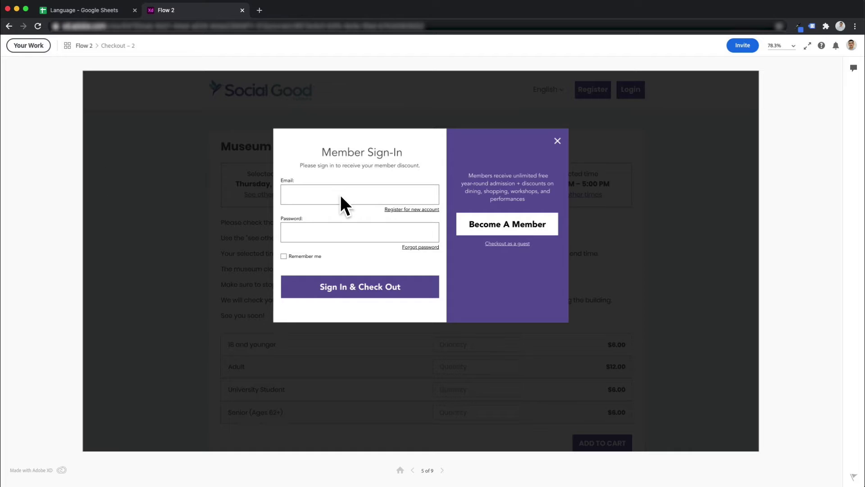
pyautogui.hotkey('ctrl', 'shift', 'Tab')
pyautogui.click(34, 179)
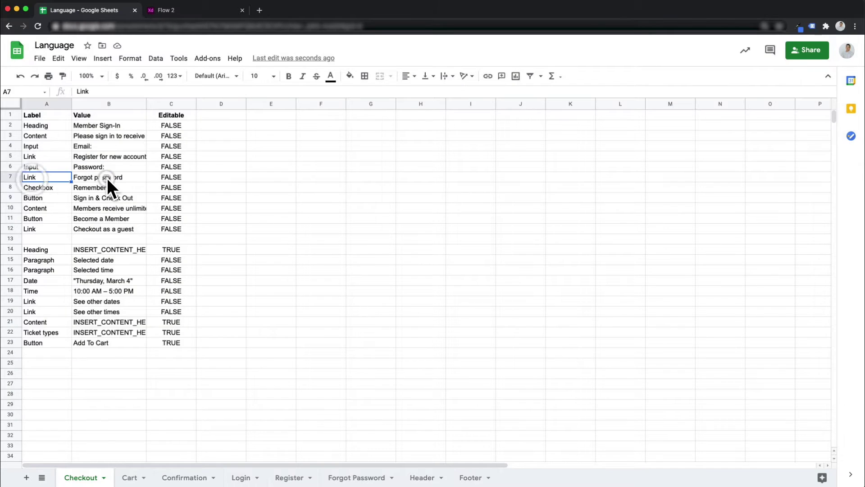
pyautogui.hotkey('ctrl', 'Tab')
pyautogui.hotkey('ctrl', 'shift', 'Tab')
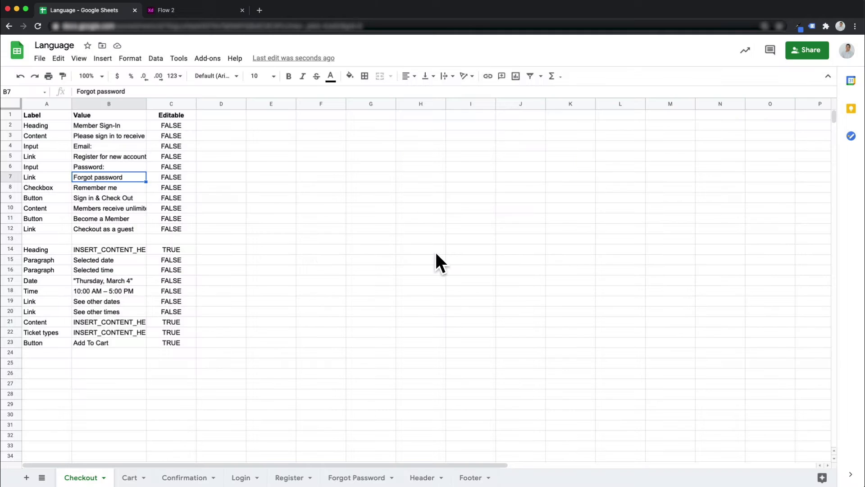
# Compare the "Remember me" checkbox in row 8 and the "Sign in & Check Out" button in row 9 with the sign-in dialog
pyautogui.click(53, 187)
pyautogui.click(116, 191)
pyautogui.hotkey('ctrl', 'Tab')
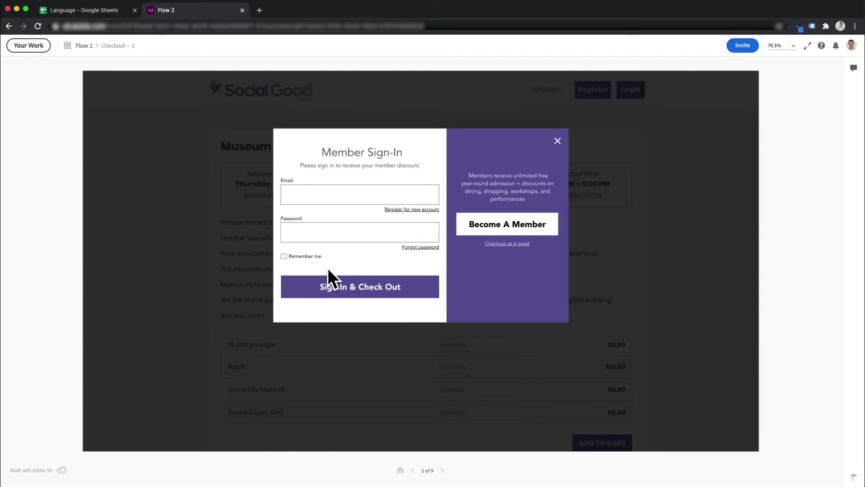
pyautogui.hotkey('ctrl', 'shift', 'Tab')
pyautogui.click(107, 199)
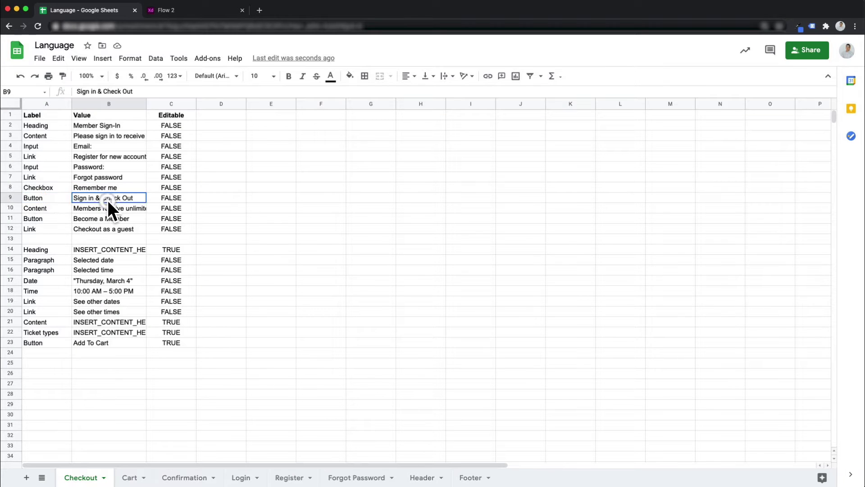
pyautogui.hotkey('ctrl', 'Tab')
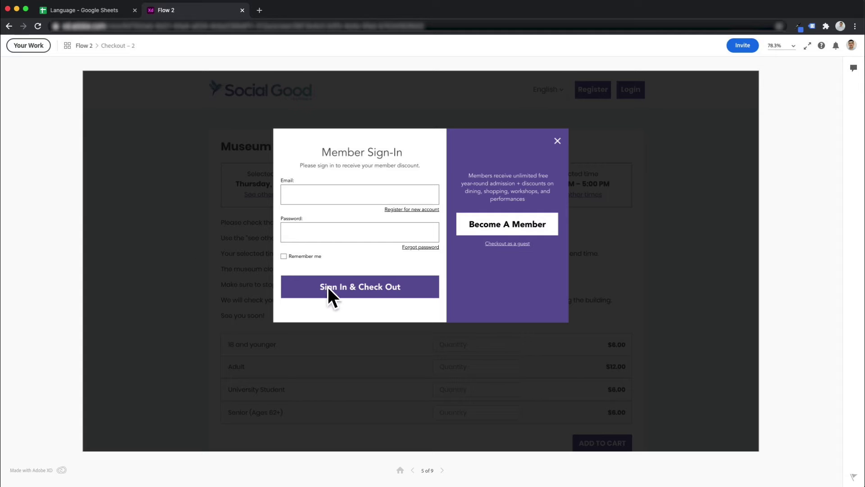
pyautogui.hotkey('ctrl', 'shift', 'Tab')
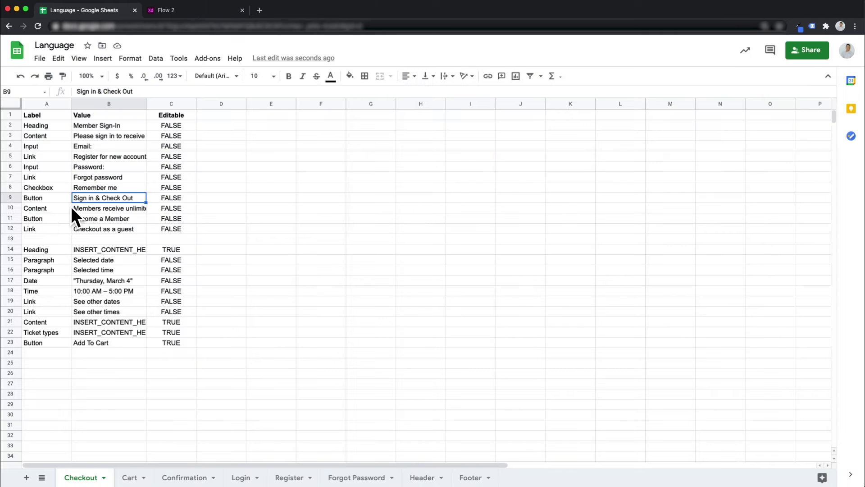
# Compare the content, button and link values in B10, B11 and B12 with the membership section of the prototype's sign-in dialog
pyautogui.click(37, 211)
pyautogui.click(84, 207)
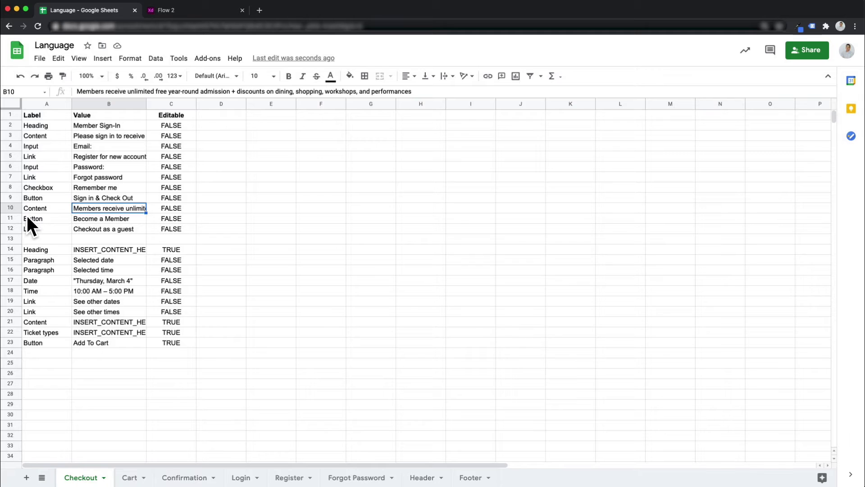
pyautogui.hotkey('ctrl', 'Tab')
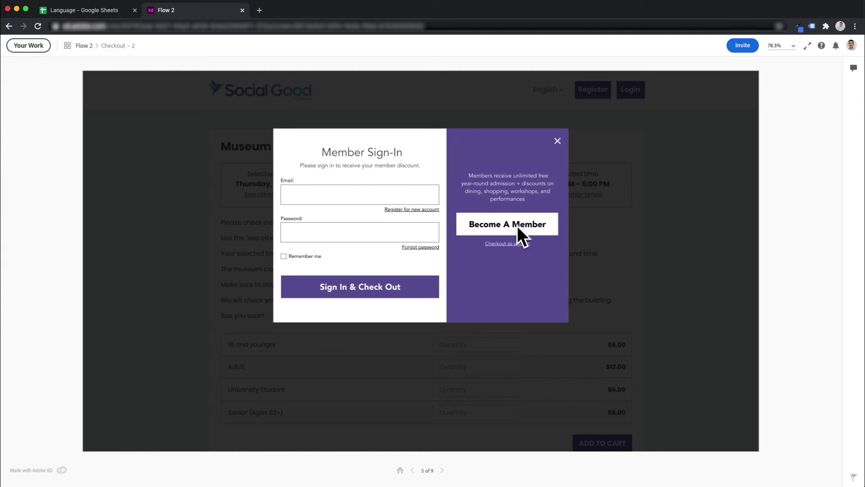
pyautogui.hotkey('ctrl', 'shift', 'Tab')
pyautogui.click(110, 218)
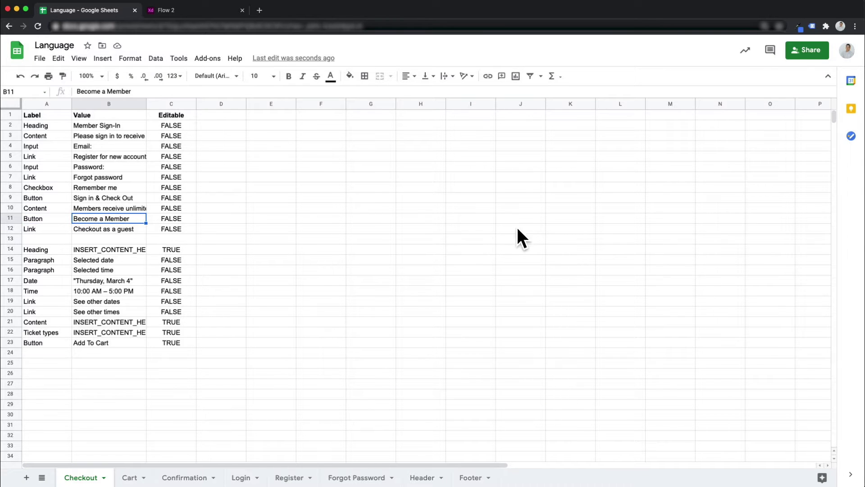
pyautogui.hotkey('ctrl', 'Tab')
pyautogui.hotkey('ctrl', 'shift', 'Tab')
pyautogui.click(121, 230)
# Highlight the sign-in block A2:C12 and compare it as a whole with the Member Sign-In dialog in the prototype
pyautogui.moveTo(48, 126); pyautogui.dragTo(179, 232)
pyautogui.click(309, 228)
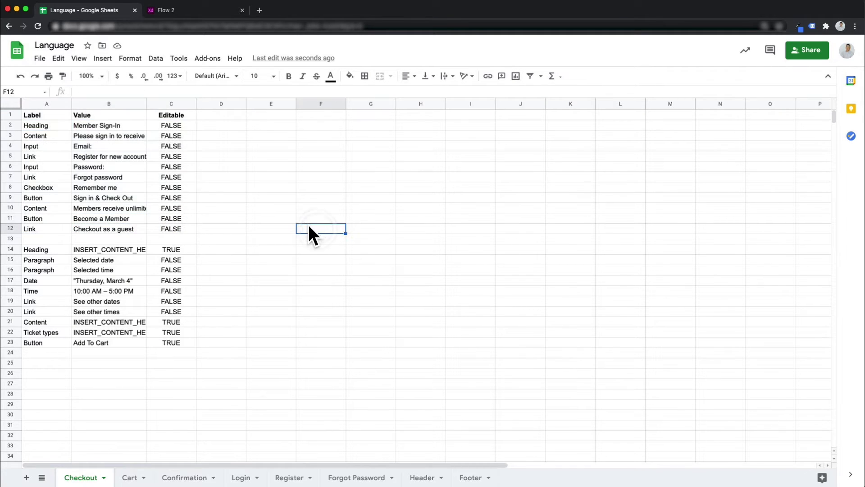
pyautogui.hotkey('ctrl', 'Tab')
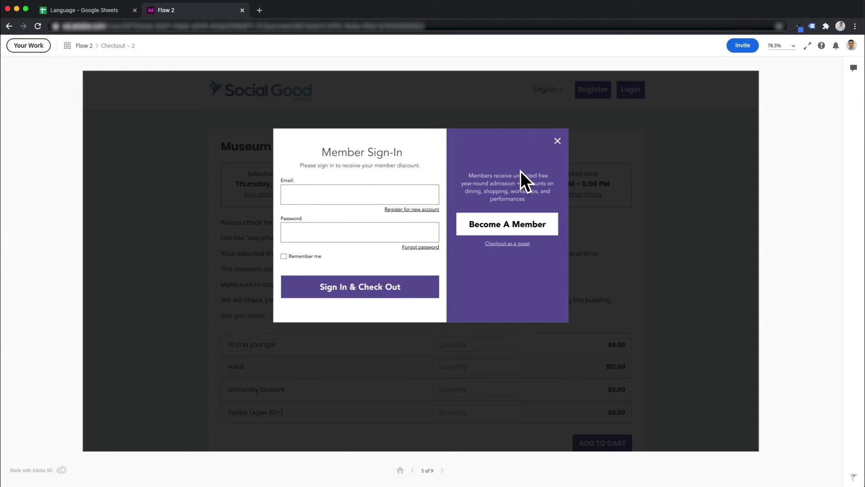
pyautogui.hotkey('ctrl', 'shift', 'Tab')
pyautogui.hotkey('ctrl', 'Tab')
# Close the Member Sign-In dialog in the prototype and look over the Museum Admission page behind it
pyautogui.click(557, 141)
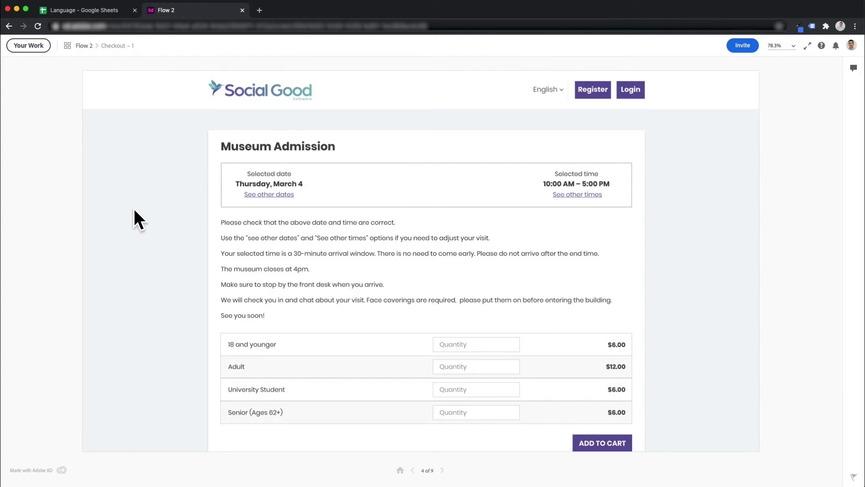
pyautogui.scroll(-3, 348, 263)
pyautogui.scroll(10, 345, 253)
pyautogui.scroll(1, 383, 332)
pyautogui.scroll(-2, 383, 321)
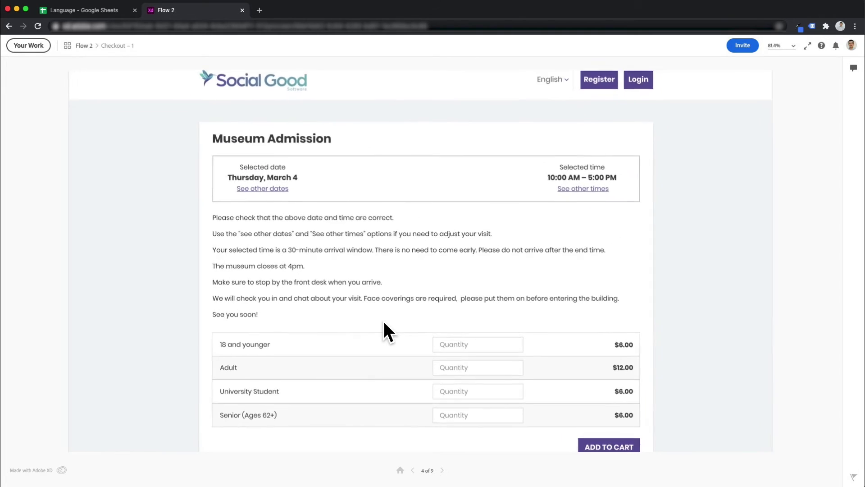
pyautogui.scroll(1, 383, 320)
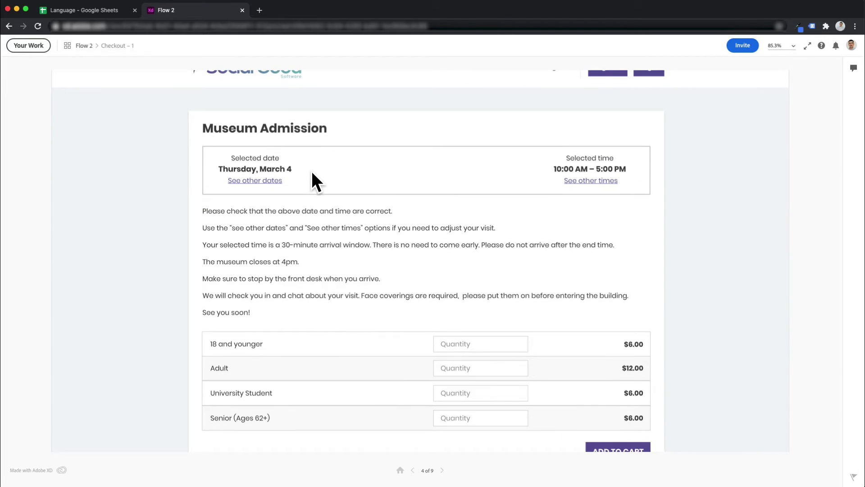
pyautogui.scroll(2, 312, 172)
# Compare the Heading in row 14 and its editable flag in C14 with the Museum Admission heading in the prototype
pyautogui.hotkey('ctrl', 'shift', 'Tab')
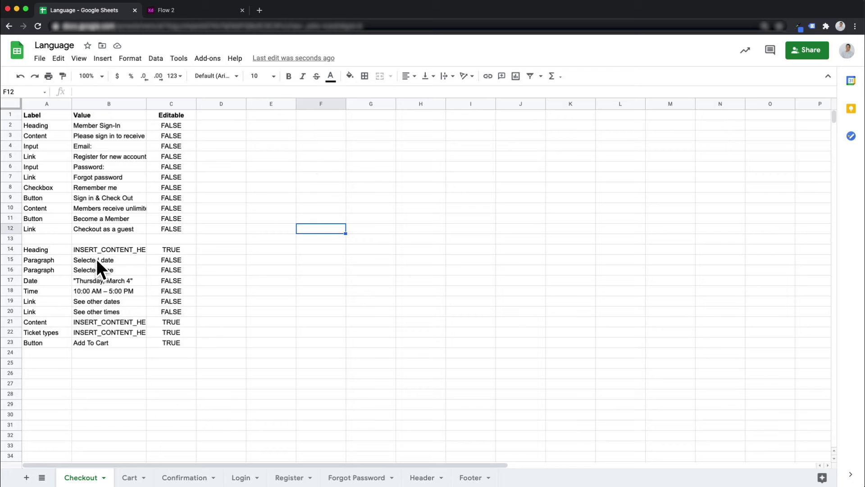
pyautogui.click(49, 251)
pyautogui.hotkey('ctrl', 'Tab')
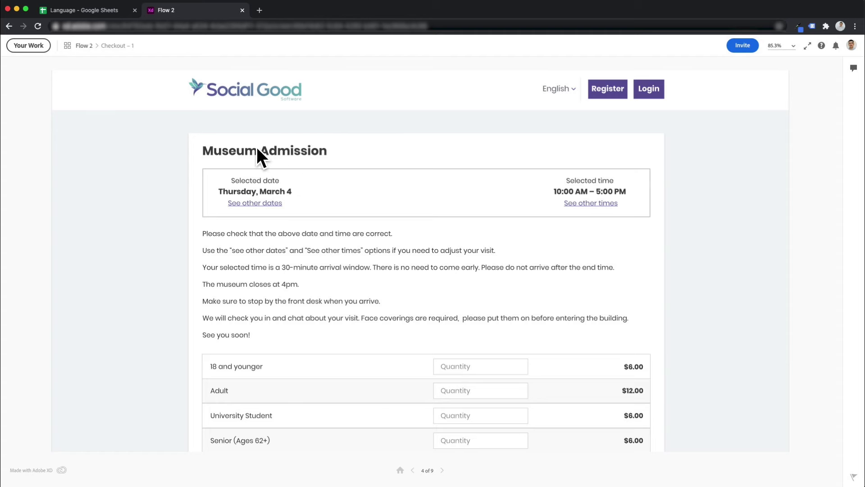
pyautogui.hotkey('ctrl', 'shift', 'Tab')
pyautogui.click(180, 250)
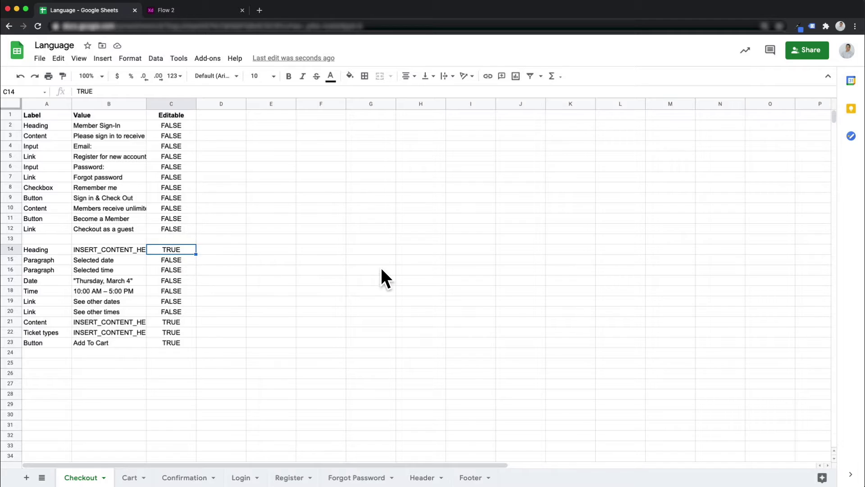
pyautogui.hotkey('ctrl', 'Tab')
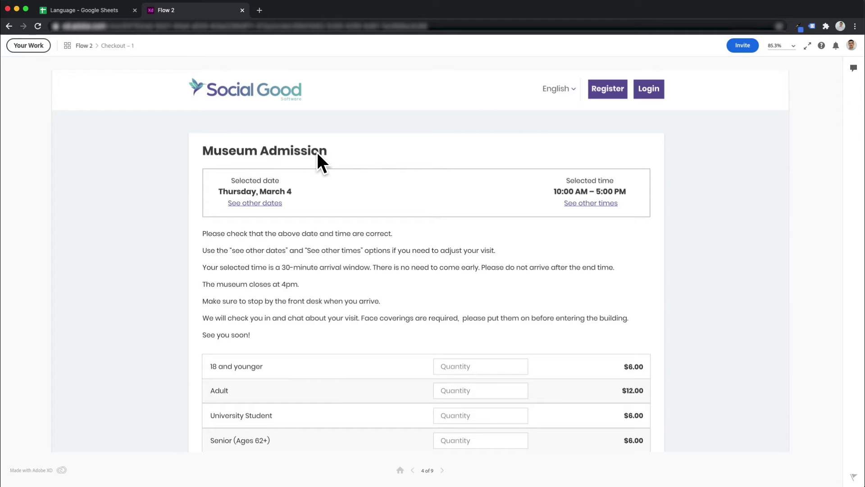
pyautogui.hotkey('ctrl', 'shift', 'Tab')
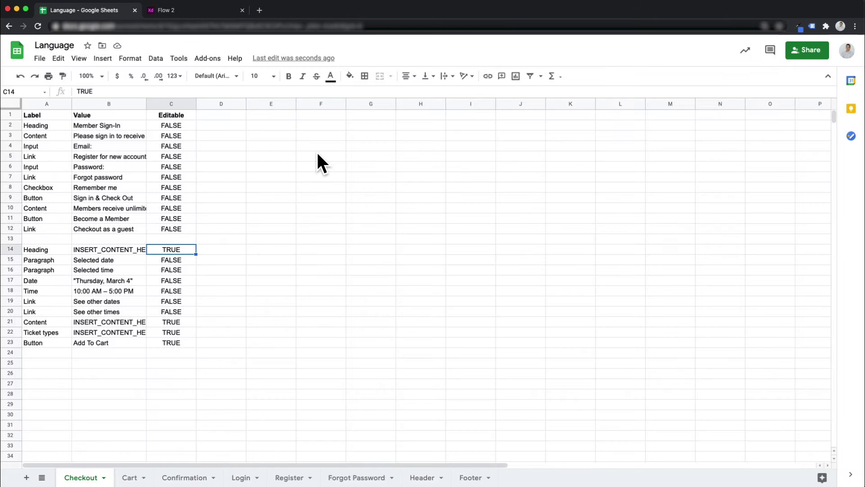
# Compare the paragraph, date, time and link values in rows 15 to 20 with the prototype's selected date and time box
pyautogui.click(52, 260)
pyautogui.hotkey('ctrl', 'Tab')
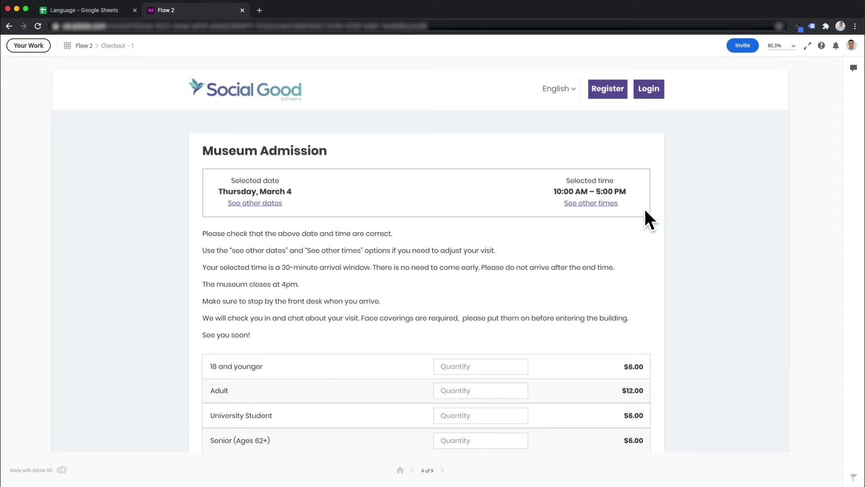
pyautogui.hotkey('ctrl', 'Tab')
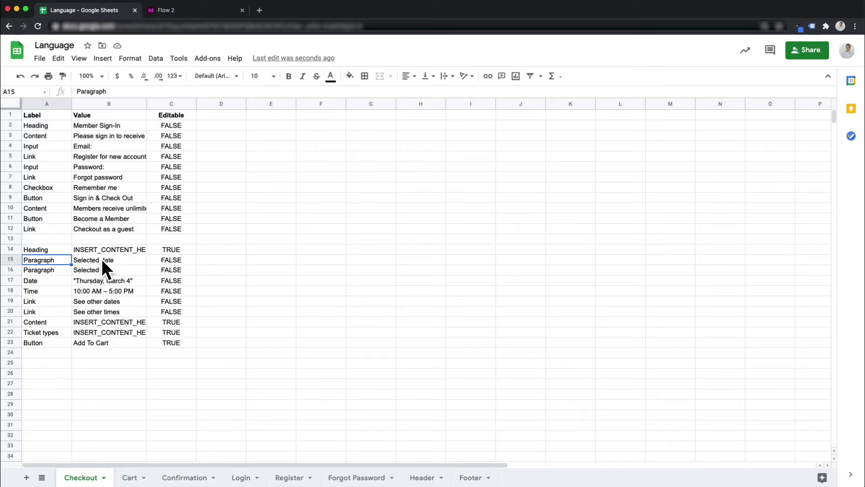
pyautogui.click(101, 260)
pyautogui.click(96, 270)
pyautogui.click(98, 284)
pyautogui.click(95, 301)
pyautogui.click(102, 311)
pyautogui.hotkey('ctrl', 'Tab')
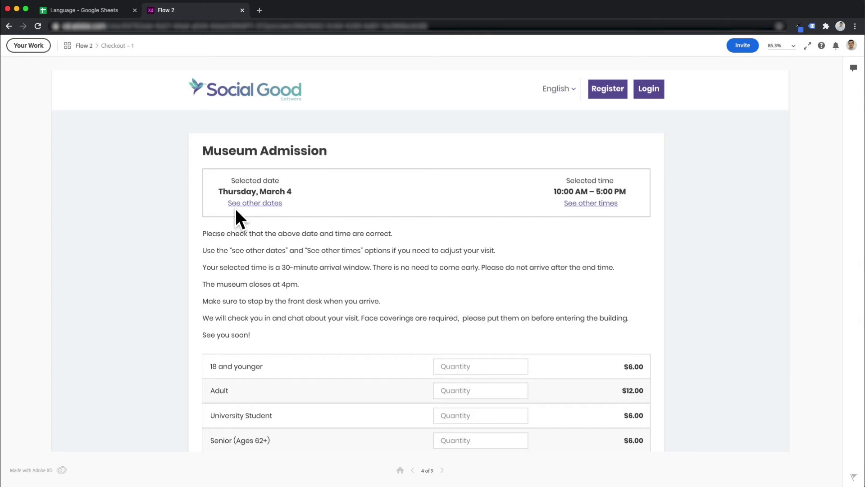
# Try changing the links in B19 and B20 to "View other dates" and "View other times", and undo both edits
pyautogui.hotkey('ctrl', 'shift', 'Tab')
pyautogui.click(80, 300)
pyautogui.doubleClick(81, 300)
pyautogui.write('View other dates')
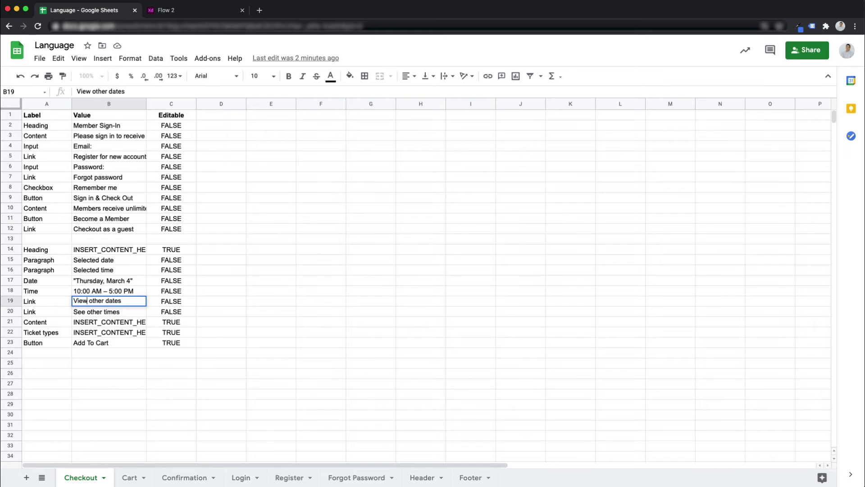
pyautogui.click(85, 308)
pyautogui.doubleClick(85, 308)
pyautogui.write('View')
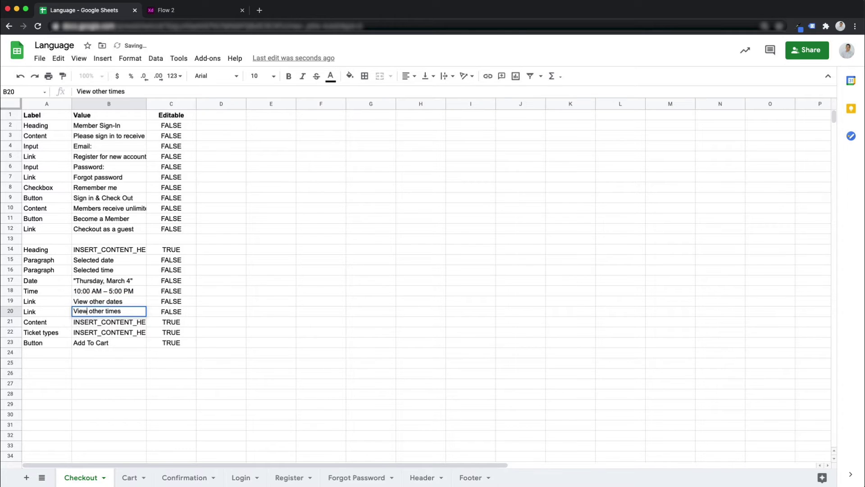
pyautogui.click(467, 363)
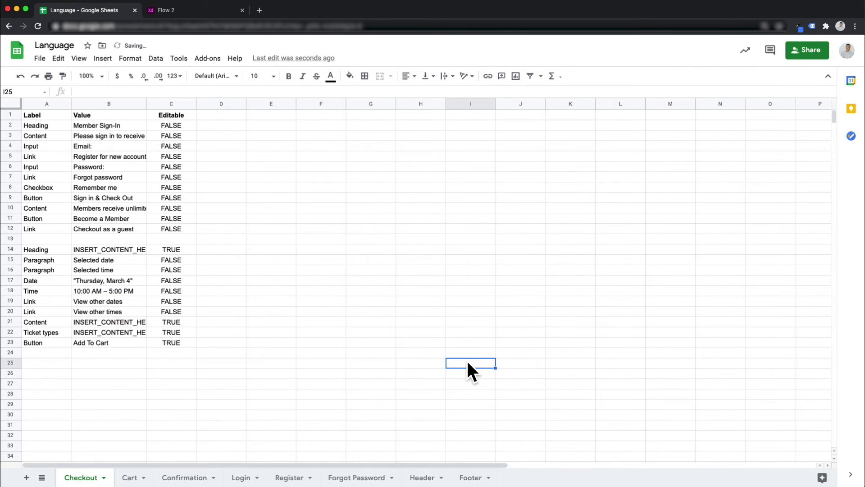
pyautogui.hotkey('ctrl', 'z')
pyautogui.hotkey('ctrl', 'z')
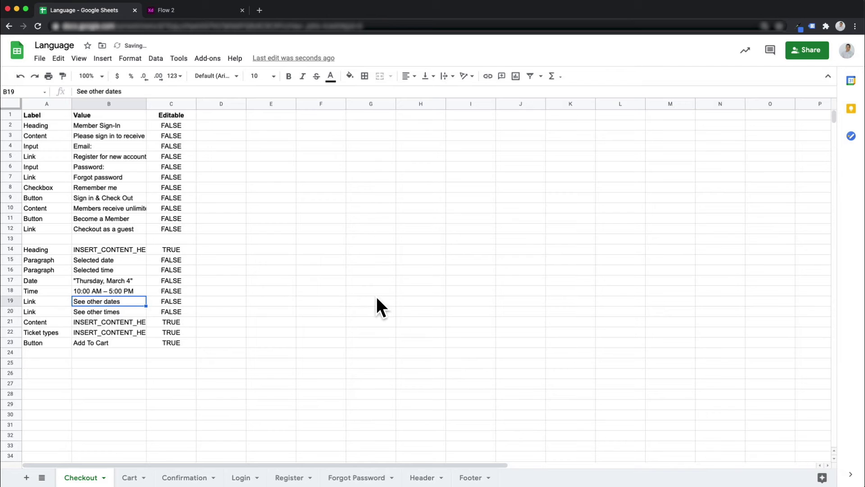
# Compare the Content row 21 and the Ticket types row 22 with the instructions and ticket table on the Museum Admission page
pyautogui.click(45, 321)
pyautogui.click(43, 333)
pyautogui.hotkey('ctrl', 'Tab')
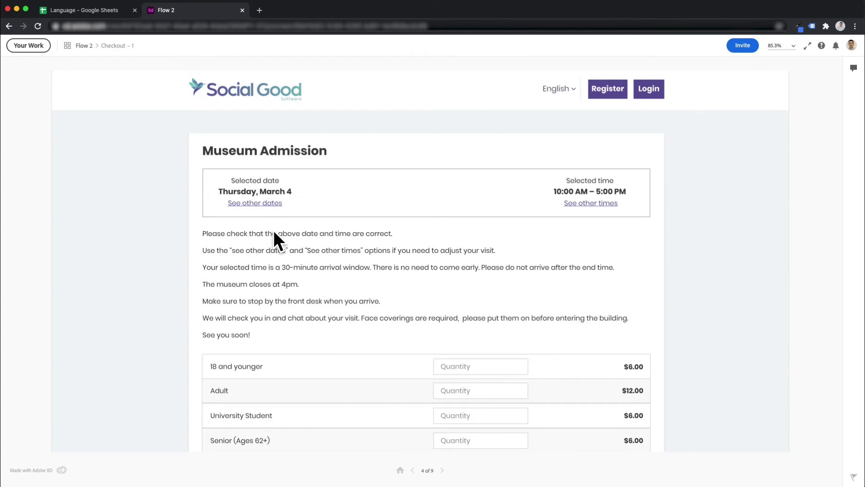
pyautogui.hotkey('ctrl', 'Tab')
pyautogui.click(176, 332)
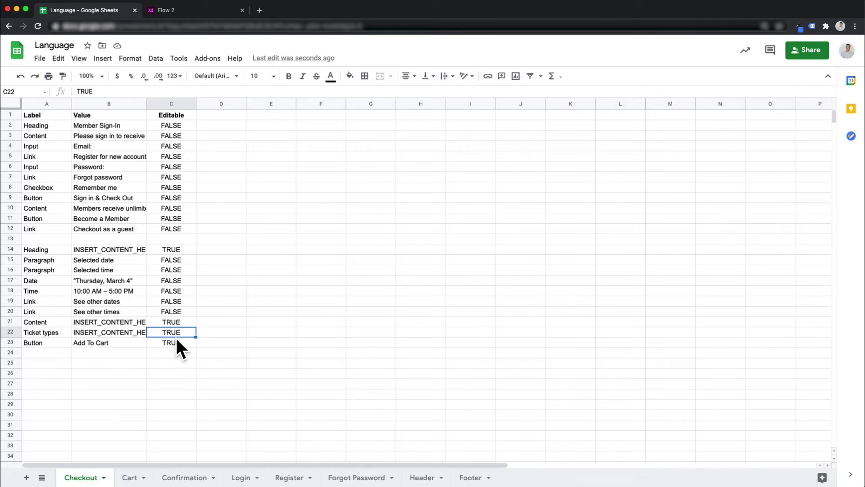
pyautogui.hotkey('ctrl', 'Tab')
pyautogui.scroll(-3, 256, 360)
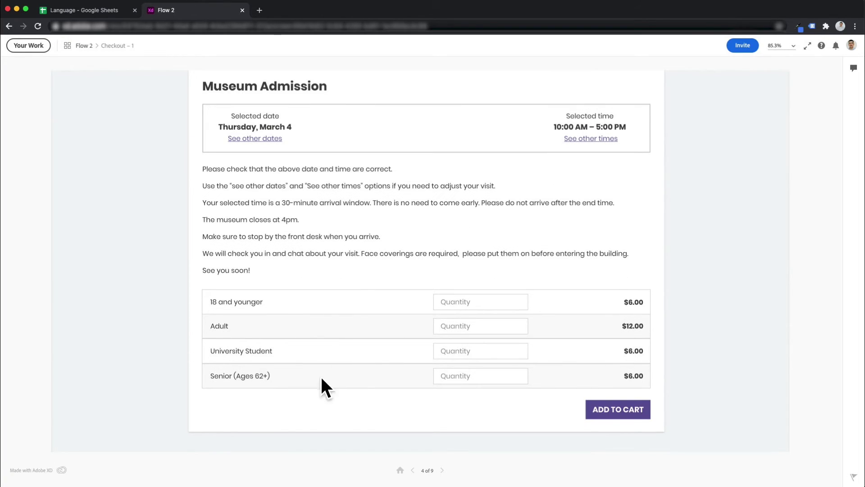
# Compare the "Add To Cart" button in row 23 and the editable flag in C22 with the prototype's button and ticket table
pyautogui.hotkey('ctrl', 'Tab')
pyautogui.click(44, 346)
pyautogui.click(101, 346)
pyautogui.click(173, 346)
pyautogui.hotkey('ctrl', 'Tab')
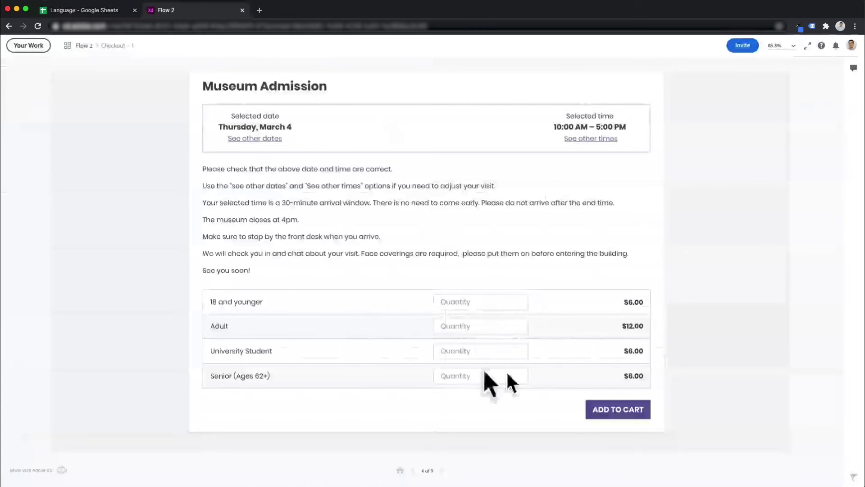
pyautogui.hotkey('ctrl', 'Tab')
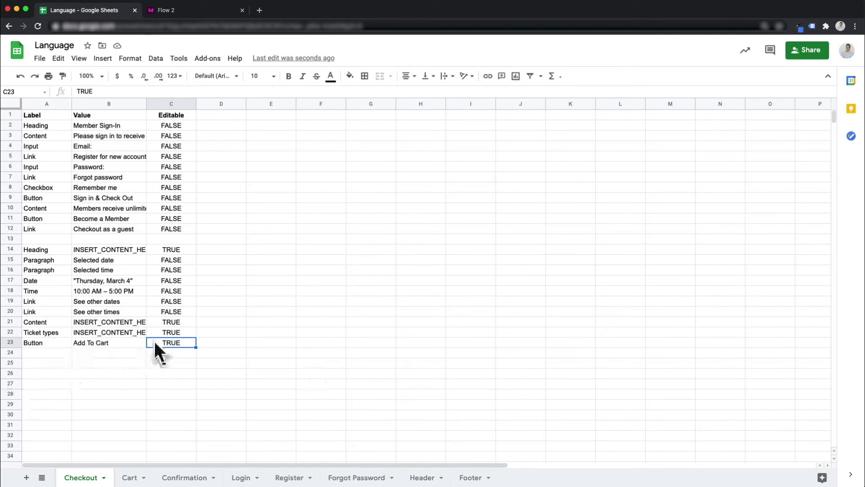
pyautogui.click(172, 331)
pyautogui.hotkey('ctrl', 'Tab')
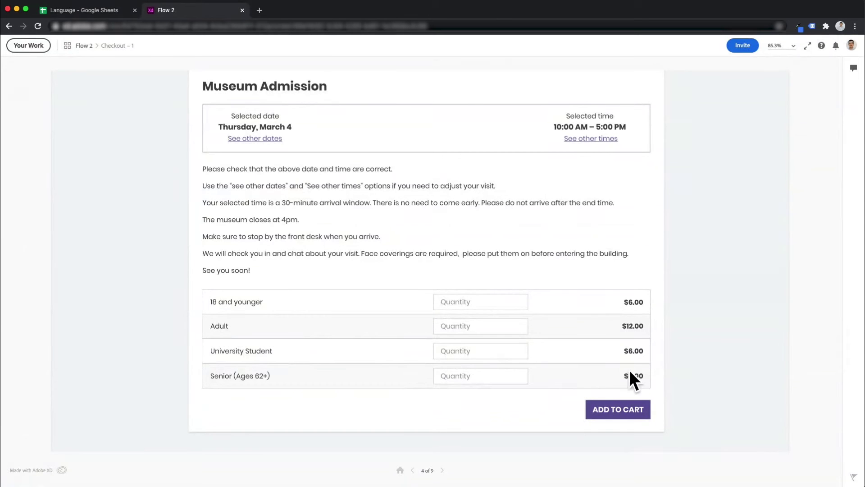
# Check the Checkout sheet's ticket type and button rows against the Museum Admission page once more
pyautogui.hotkey('ctrl', 'Tab')
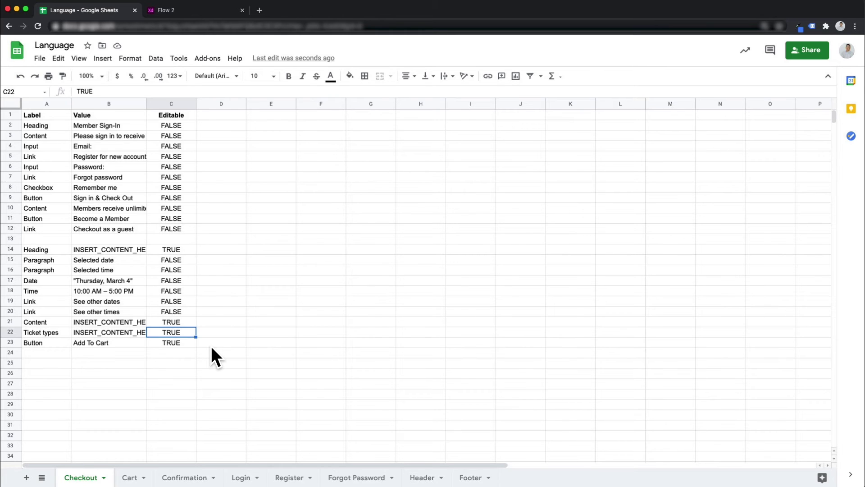
pyautogui.hotkey('ctrl', 'Tab')
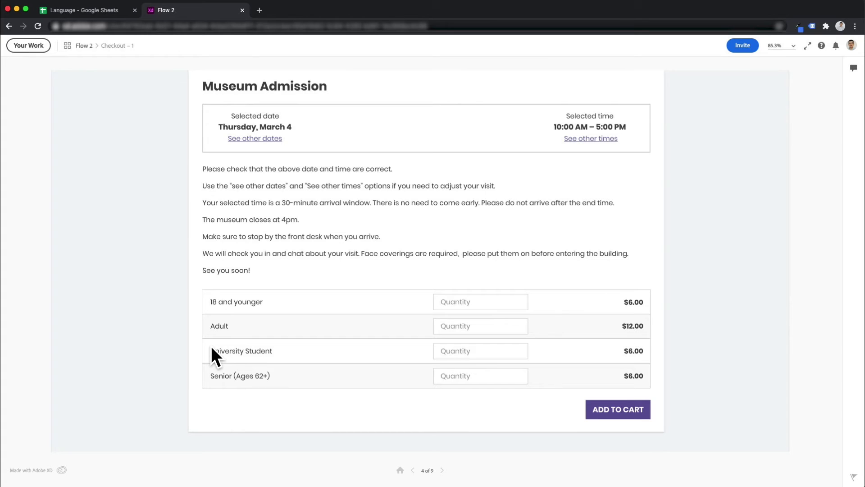
pyautogui.hotkey('ctrl', 'shift', 'Tab')
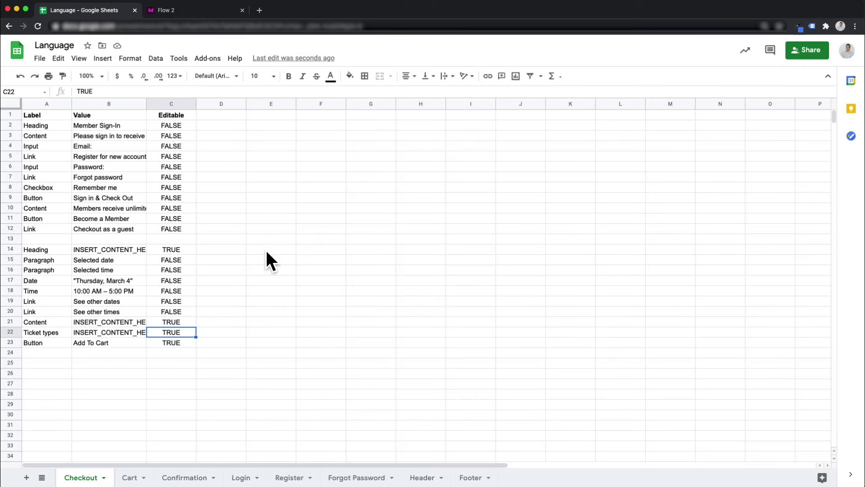
pyautogui.hotkey('ctrl', 'Tab')
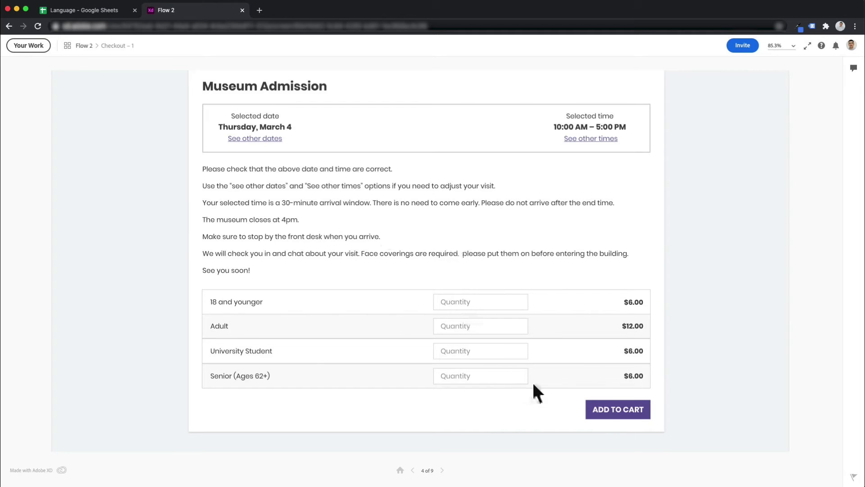
# Open the prototype's cart page and the Cart sheet, and compare the Tickets heading in row 2 with the page
pyautogui.click(607, 412)
pyautogui.hotkey('ctrl', 'shift', 'Tab')
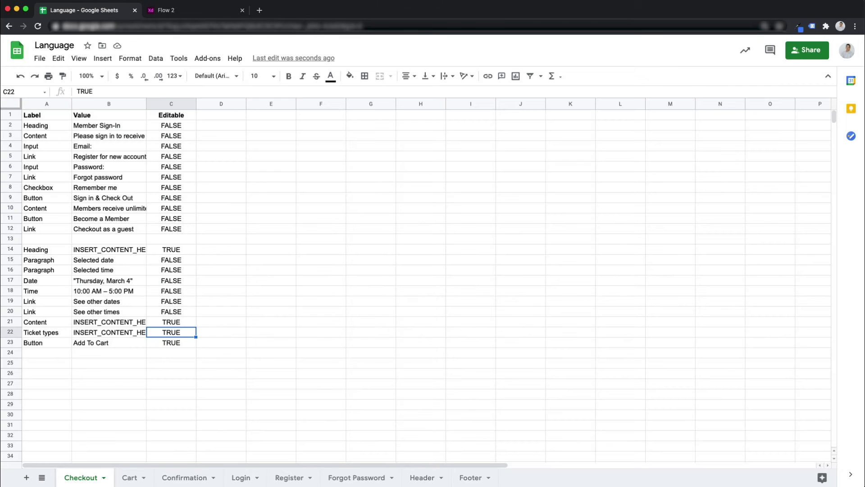
pyautogui.click(131, 478)
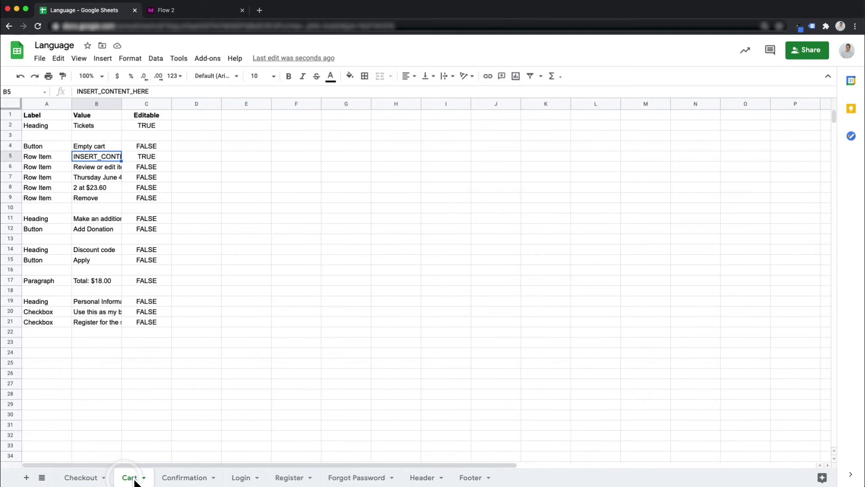
pyautogui.click(43, 125)
pyautogui.click(95, 126)
pyautogui.hotkey('ctrl', 'Tab')
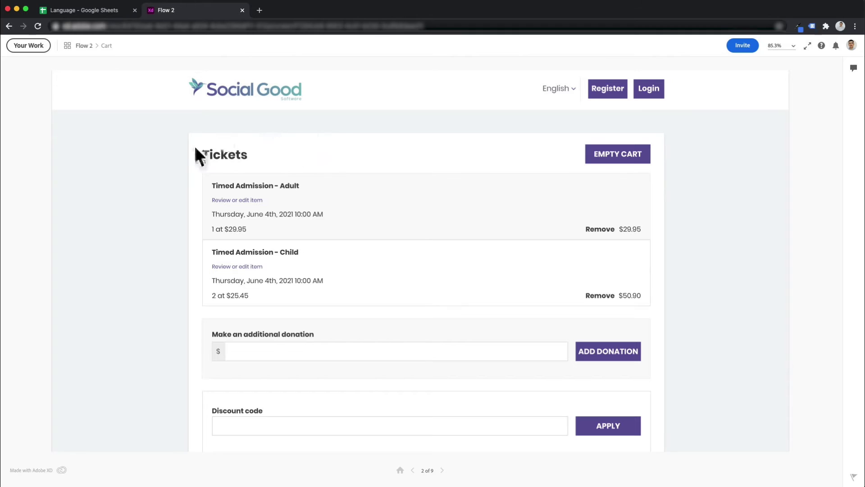
pyautogui.hotkey('ctrl', 'shift', 'Tab')
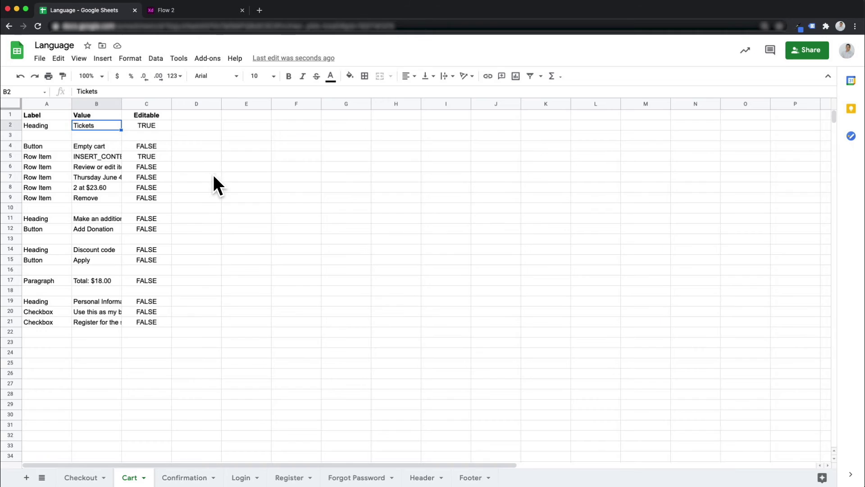
# Compare the "Empty cart" button in row 4 of the Cart sheet with the button on the prototype's cart page
pyautogui.click(40, 145)
pyautogui.click(93, 145)
pyautogui.hotkey('ctrl', 'Tab')
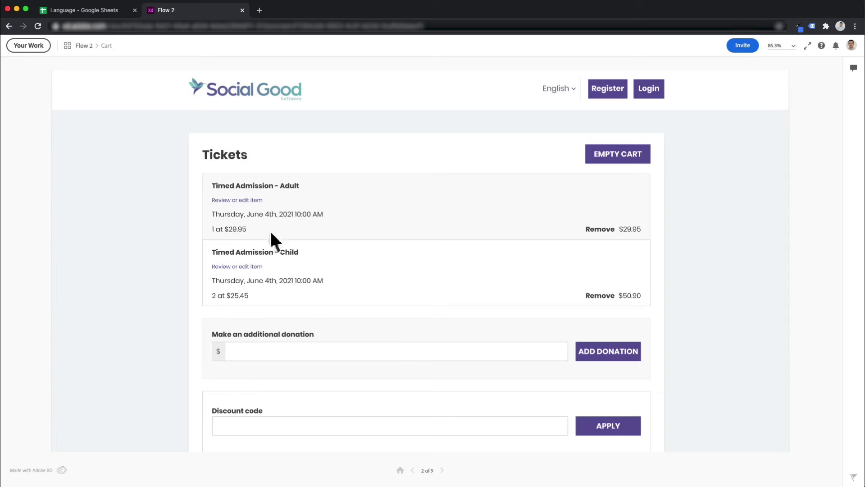
pyautogui.hotkey('ctrl', 'shift', 'Tab')
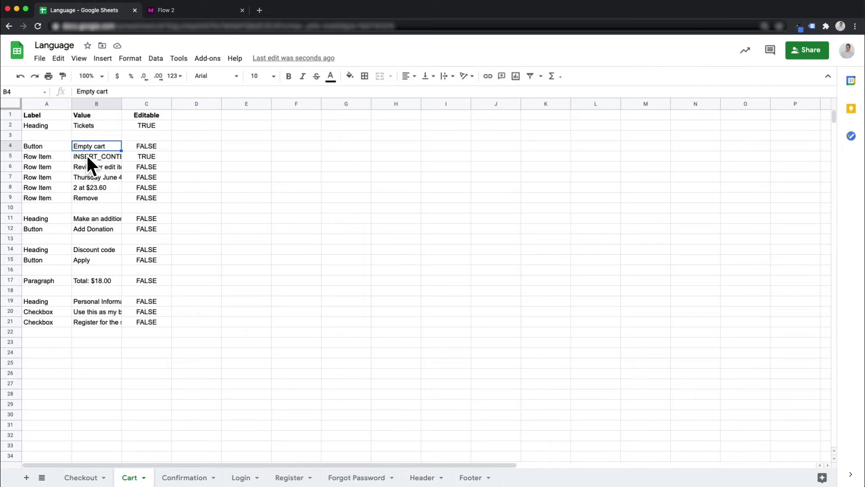
# Compare the row item values in B5:B9, including "Review or edit item", with the ticket entries on the cart page
pyautogui.moveTo(86, 157); pyautogui.dragTo(90, 198)
pyautogui.hotkey('ctrl', 'Tab')
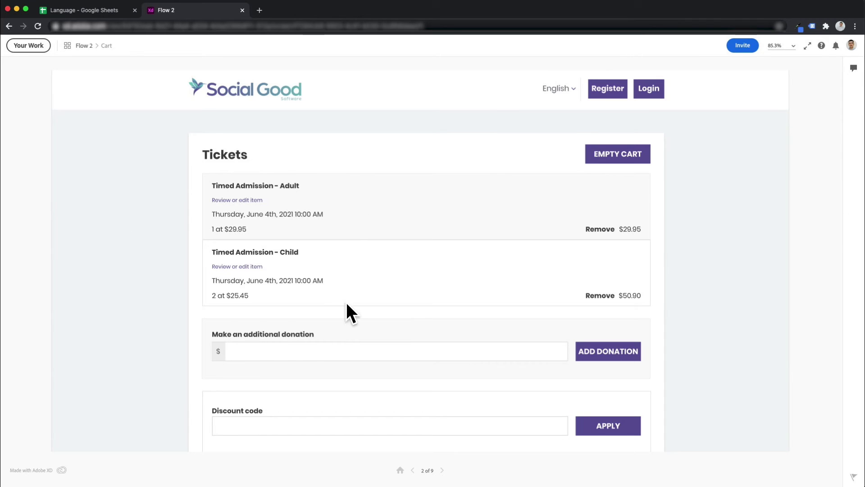
pyautogui.hotkey('ctrl', 'shift', 'Tab')
pyautogui.click(316, 197)
pyautogui.click(89, 167)
pyautogui.hotkey('ctrl', 'Tab')
pyautogui.hotkey('ctrl', 'shift', 'Tab')
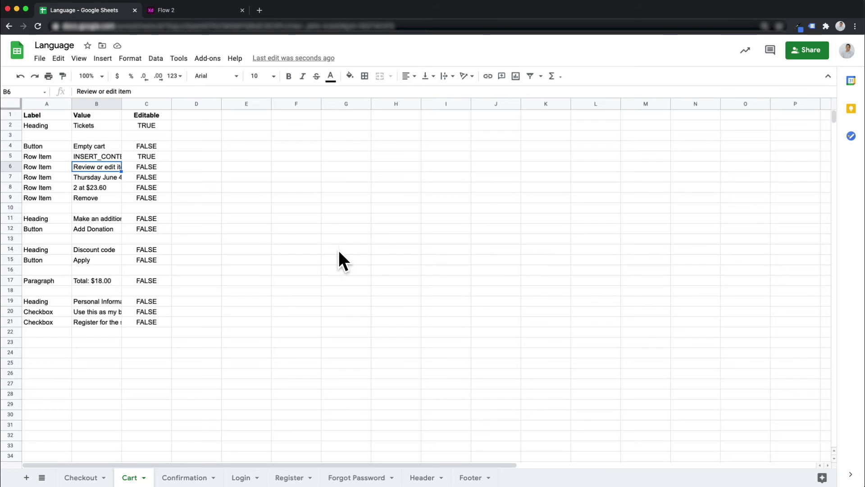
# Review the donation, discount code, total and Personal Information sections of the cart page against the Cart sheet
pyautogui.hotkey('ctrl', 'Tab')
pyautogui.scroll(-5, 488, 252)
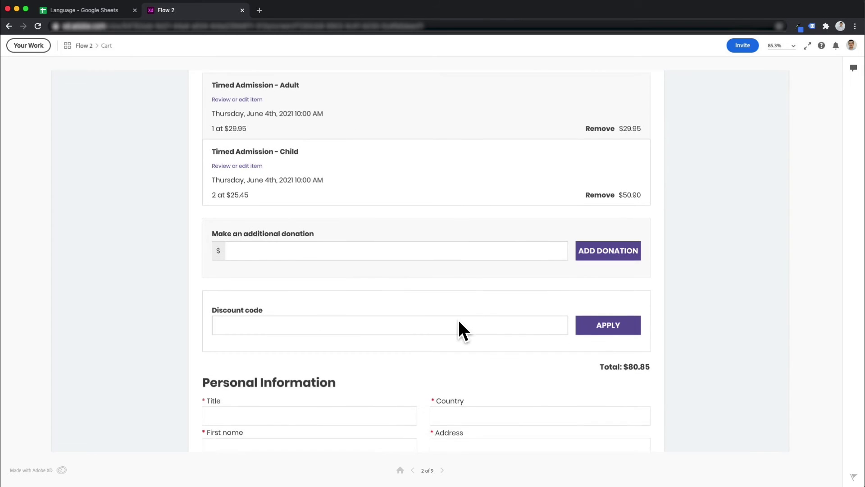
pyautogui.scroll(-4, 366, 359)
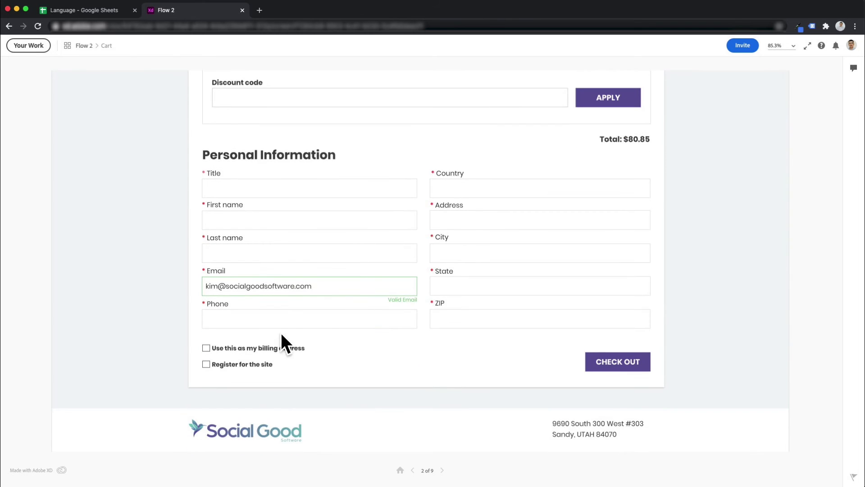
pyautogui.hotkey('ctrl', 'shift', 'Tab')
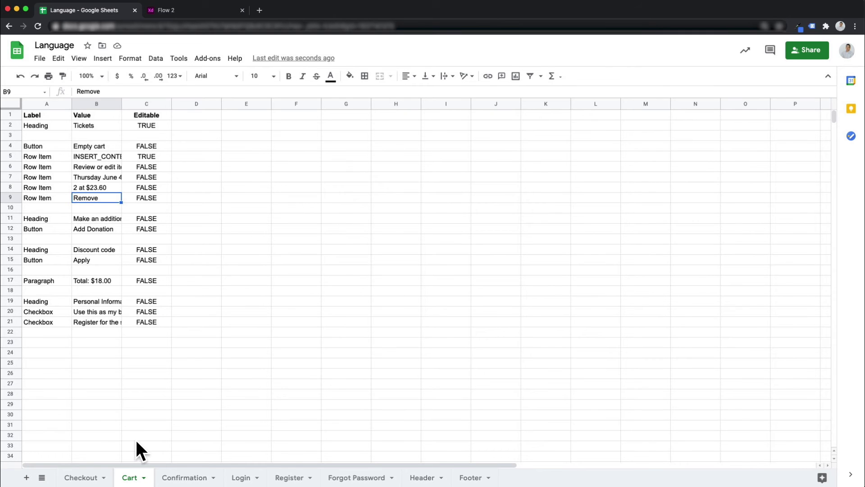
# Open the Confirmation sheet, check out in the prototype, and compare the confirmation page with the sheet's rows
pyautogui.click(182, 478)
pyautogui.hotkey('ctrl', 'Tab')
pyautogui.click(450, 272)
pyautogui.click(614, 370)
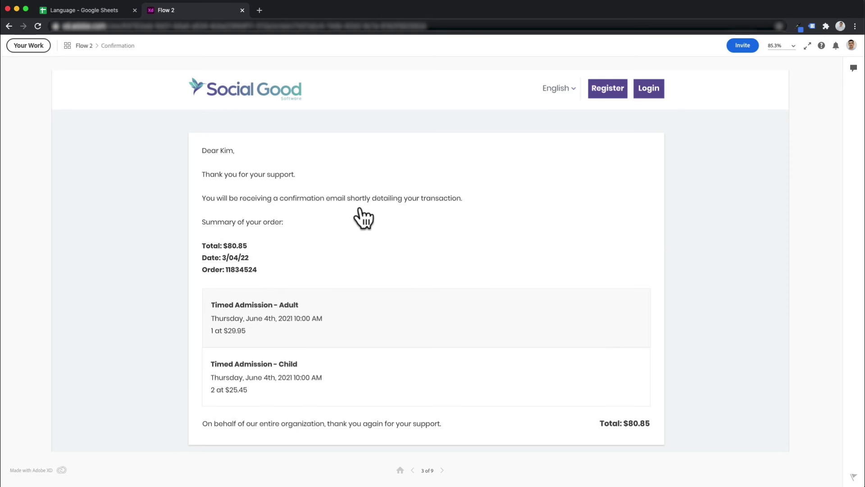
pyautogui.hotkey('ctrl', 'shift', 'Tab')
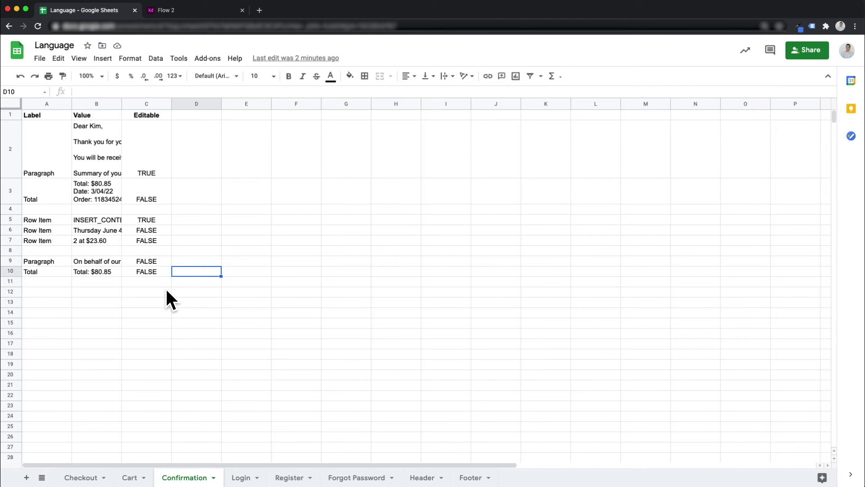
# Open the prototype's login page and the Login sheet, and compare their text
pyautogui.hotkey('ctrl', 'Tab')
pyautogui.click(648, 88)
pyautogui.hotkey('ctrl', 'shift', 'Tab')
pyautogui.click(235, 478)
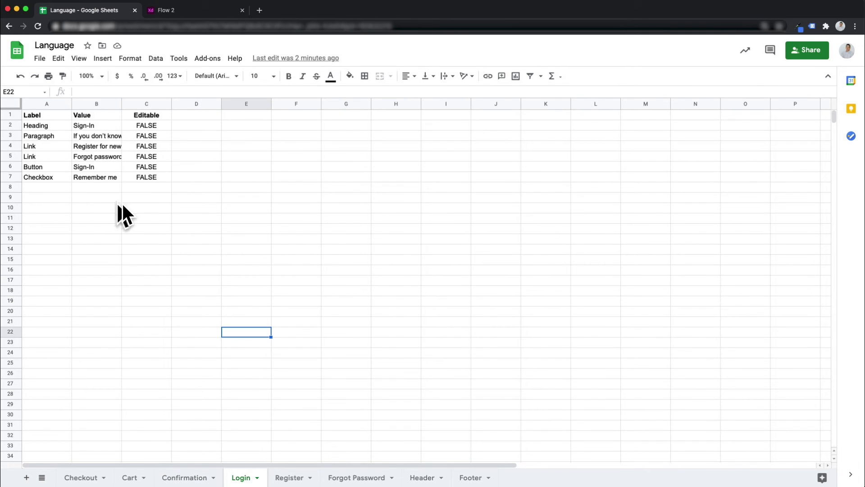
pyautogui.hotkey('ctrl', 'Tab')
pyautogui.hotkey('ctrl', 'shift', 'Tab')
# Open the prototype's Registration page and the Register sheet, and compare the headings, paragraph and button
pyautogui.hotkey('ctrl', 'Tab')
pyautogui.click(511, 247)
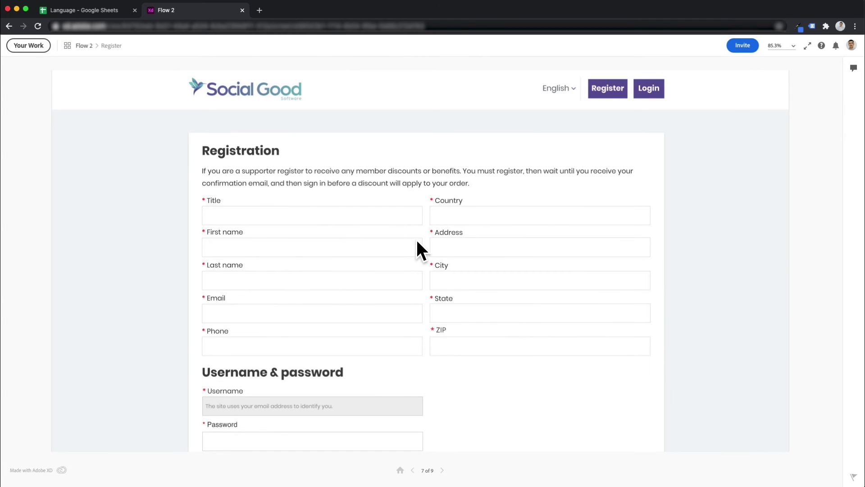
pyautogui.hotkey('ctrl', 'shift', 'Tab')
pyautogui.click(301, 476)
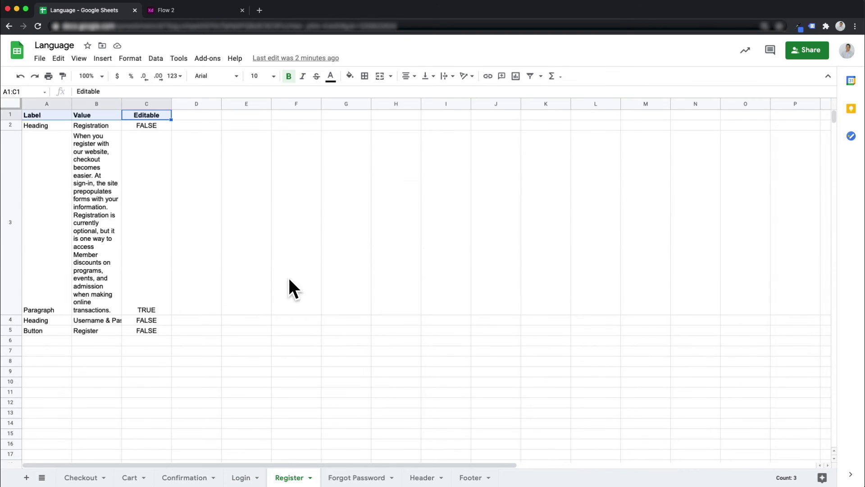
pyautogui.hotkey('ctrl', 'Tab')
pyautogui.scroll(-5, 387, 226)
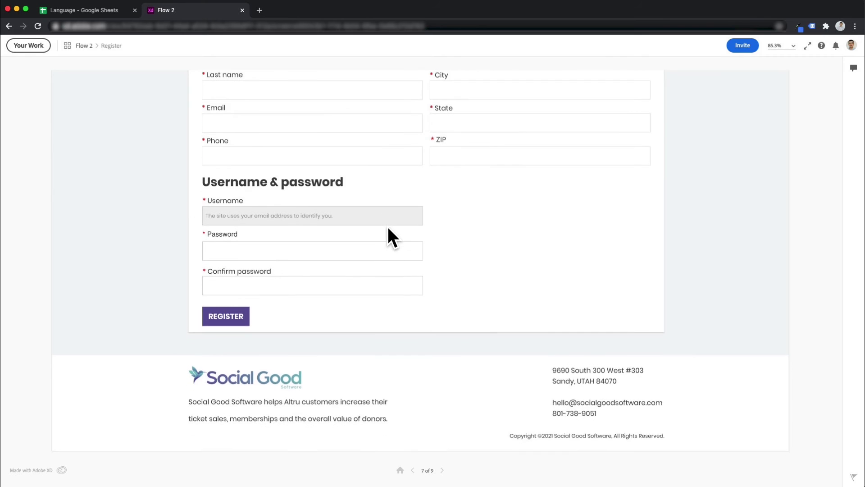
# Open the Forgot Password sheet and the prototype's Recover Password page, and compare the heading, content and Submit button
pyautogui.hotkey('ctrl', 'shift', 'Tab')
pyautogui.click(366, 478)
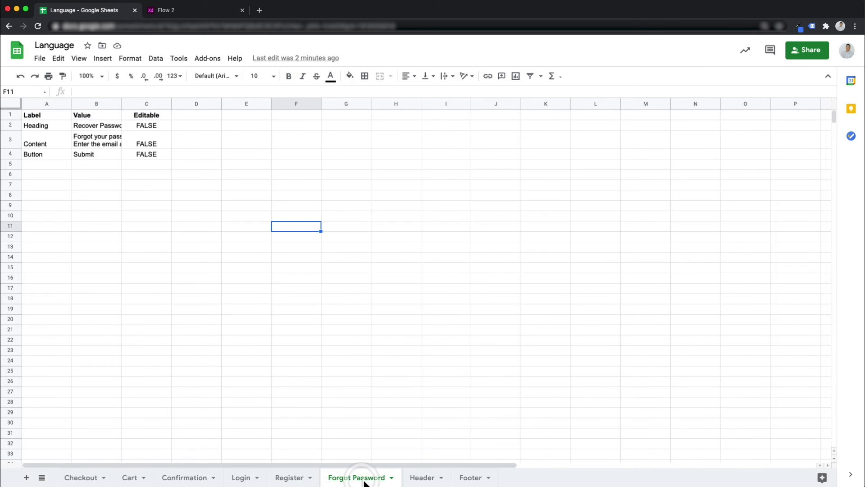
pyautogui.hotkey('ctrl', 'Tab')
pyautogui.scroll(5, 399, 205)
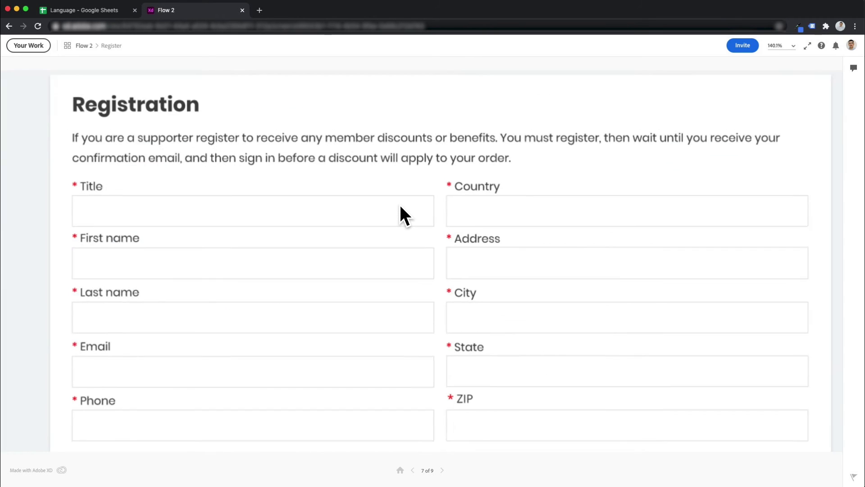
pyautogui.scroll(-3, 399, 205)
pyautogui.click(657, 79)
pyautogui.click(512, 278)
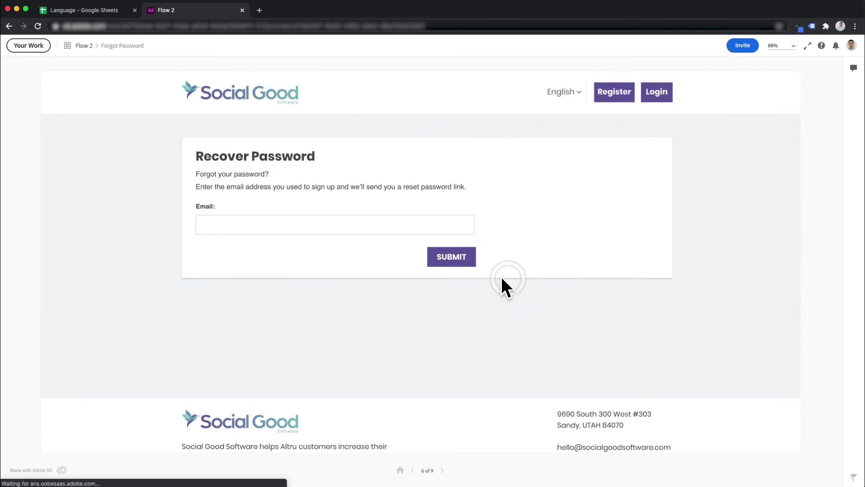
pyautogui.hotkey('ctrl', 'shift', 'Tab')
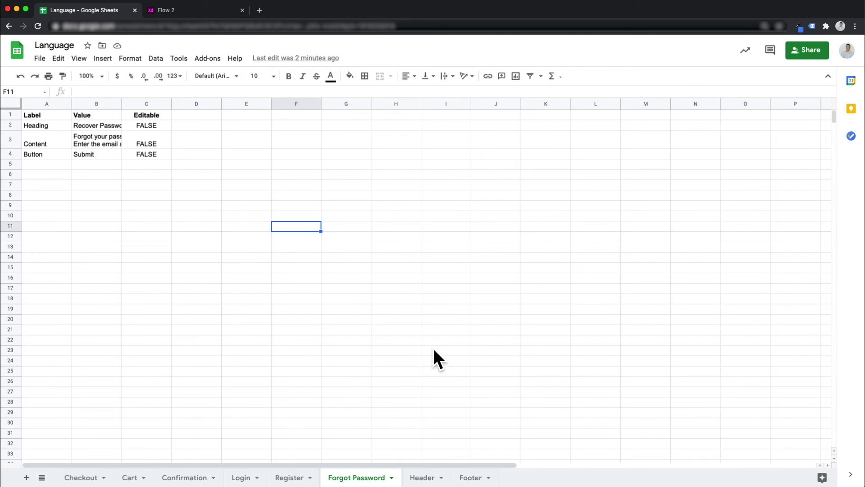
pyautogui.hotkey('ctrl', 'Tab')
pyautogui.hotkey('ctrl', 'shift', 'Tab')
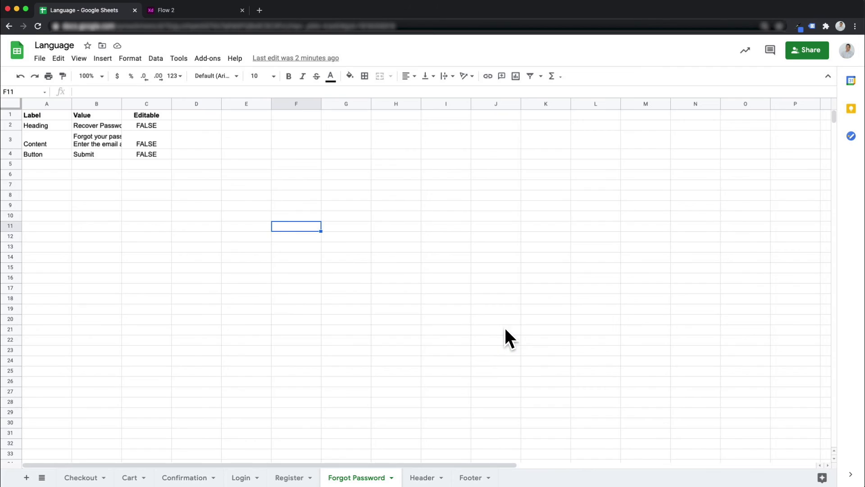
# Open the Header sheet and compare it with the header on the prototype's Recover Password page
pyautogui.click(424, 478)
pyautogui.hotkey('ctrl', 'Tab')
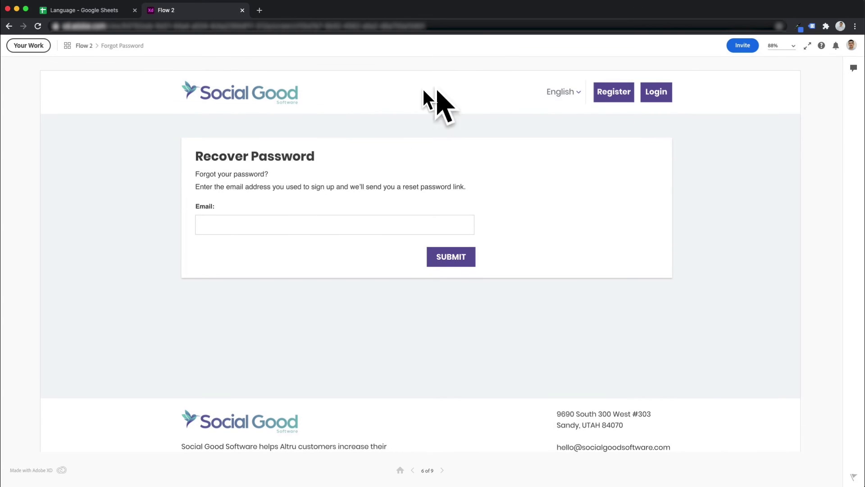
pyautogui.hotkey('ctrl', 'shift', 'Tab')
# Open the Footer sheet and compare its logo, USP, address and copyright rows with the prototype's footer
pyautogui.click(470, 477)
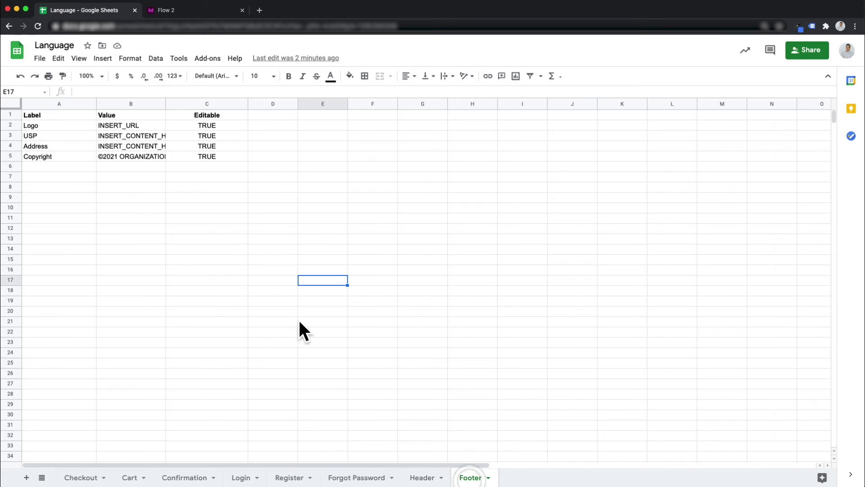
pyautogui.hotkey('ctrl', 'Tab')
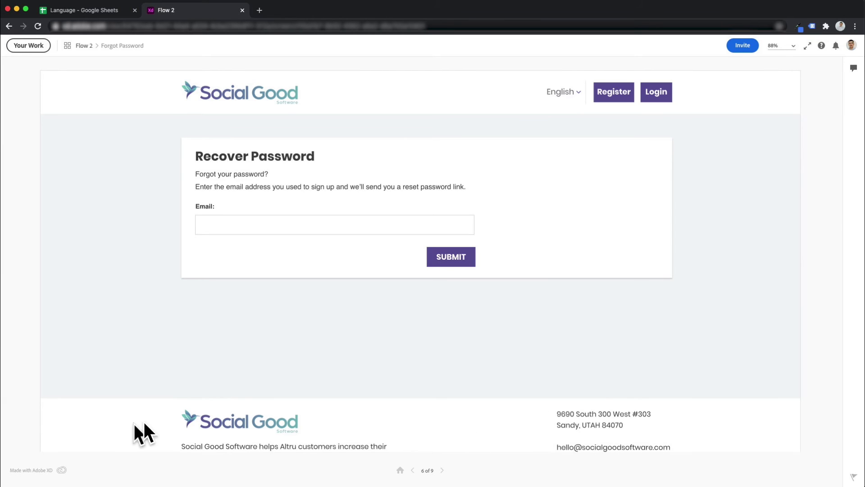
pyautogui.scroll(-2, 234, 379)
pyautogui.scroll(2, 370, 352)
# Return the prototype to its home screen and reopen the Checkout sheet in the spreadsheet
pyautogui.click(399, 471)
pyautogui.hotkey('ctrl', 'shift', 'Tab')
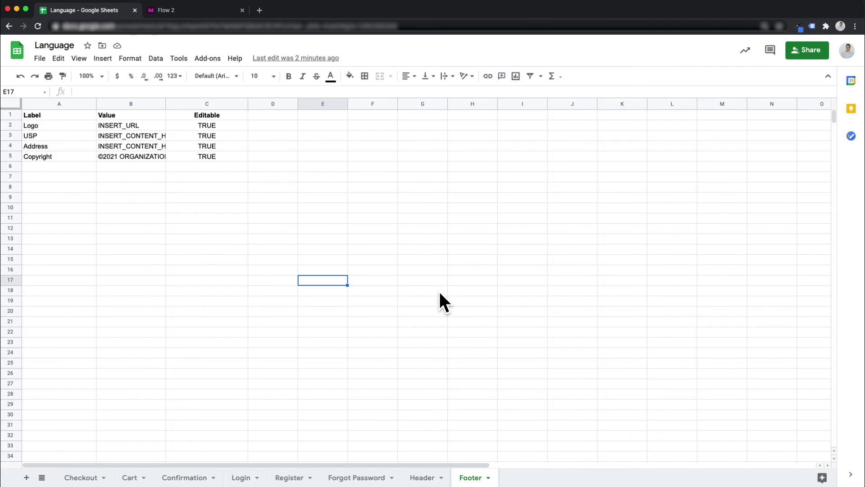
pyautogui.click(439, 289)
pyautogui.click(82, 476)
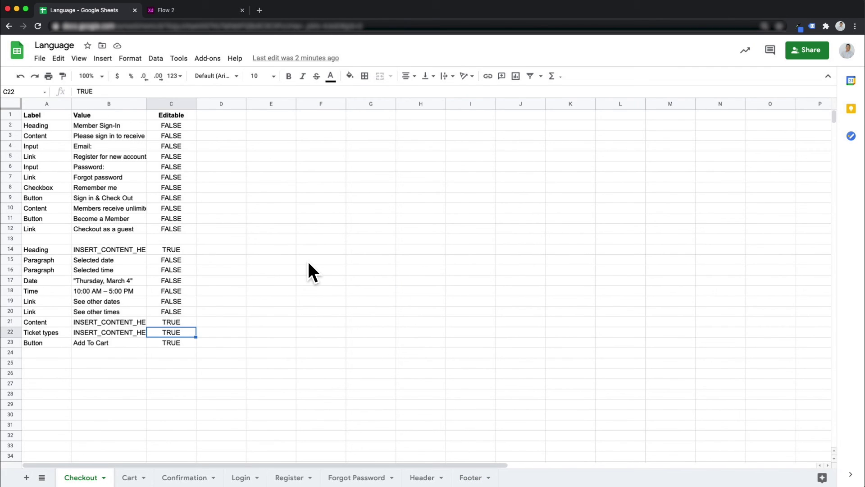
pyautogui.click(363, 239)
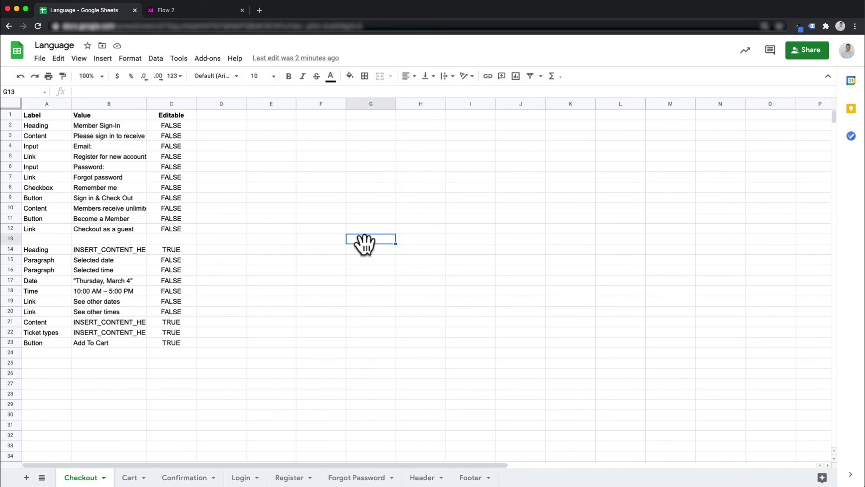
# Review the prototype's Member Sign-In dialog and continue as a guest to the Museum Admission page
pyautogui.click(202, 10)
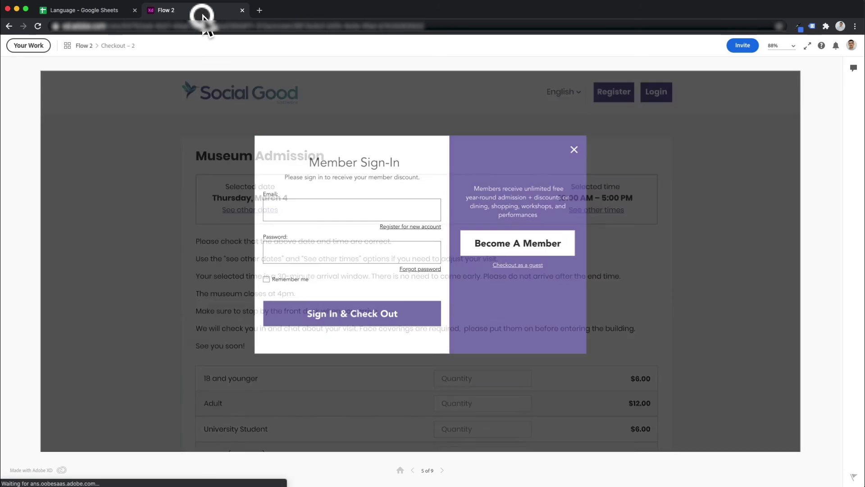
pyautogui.click(524, 264)
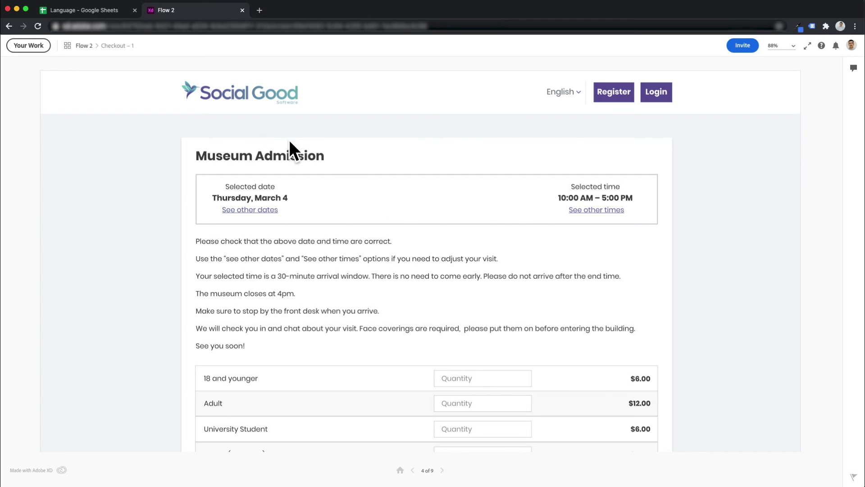
pyautogui.click(91, 13)
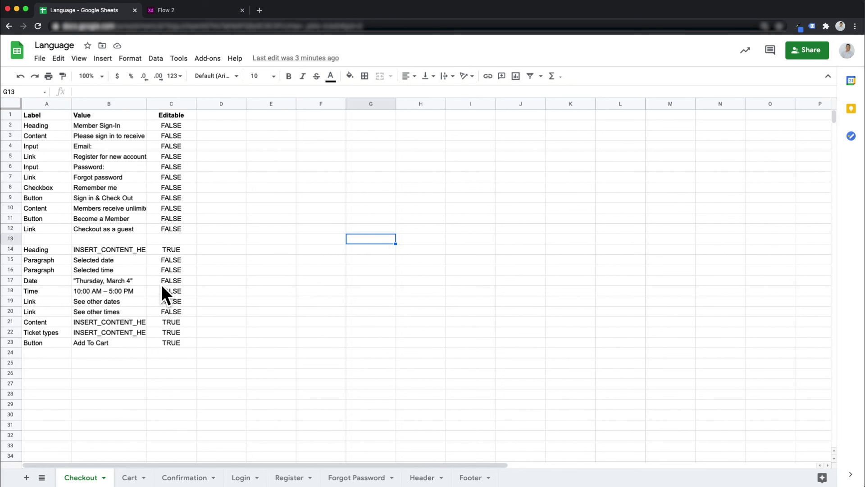
# Examine the Editable flags for the heading, button, ticket types and content in C14, C23, C22 and C21
pyautogui.click(175, 250)
pyautogui.click(177, 343)
pyautogui.click(176, 332)
pyautogui.click(177, 323)
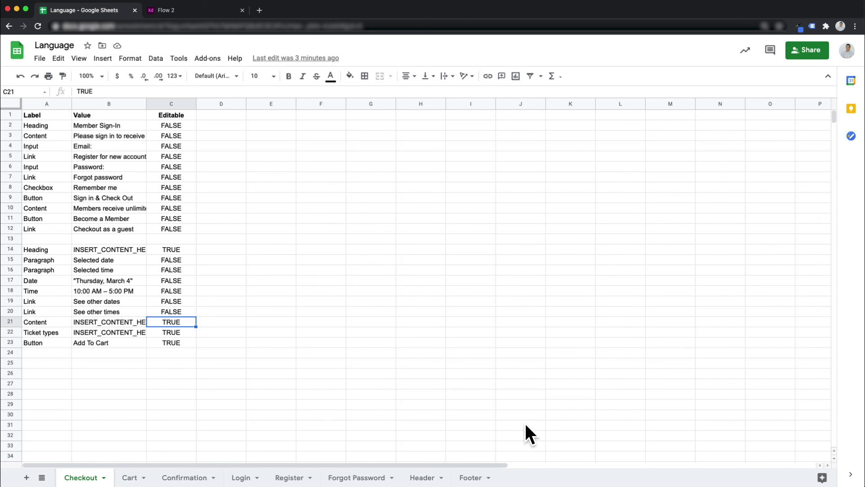
pyautogui.click(371, 343)
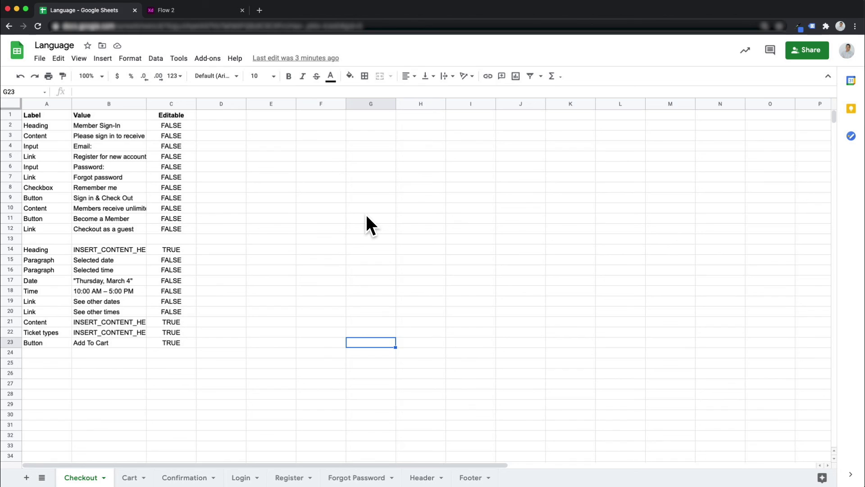